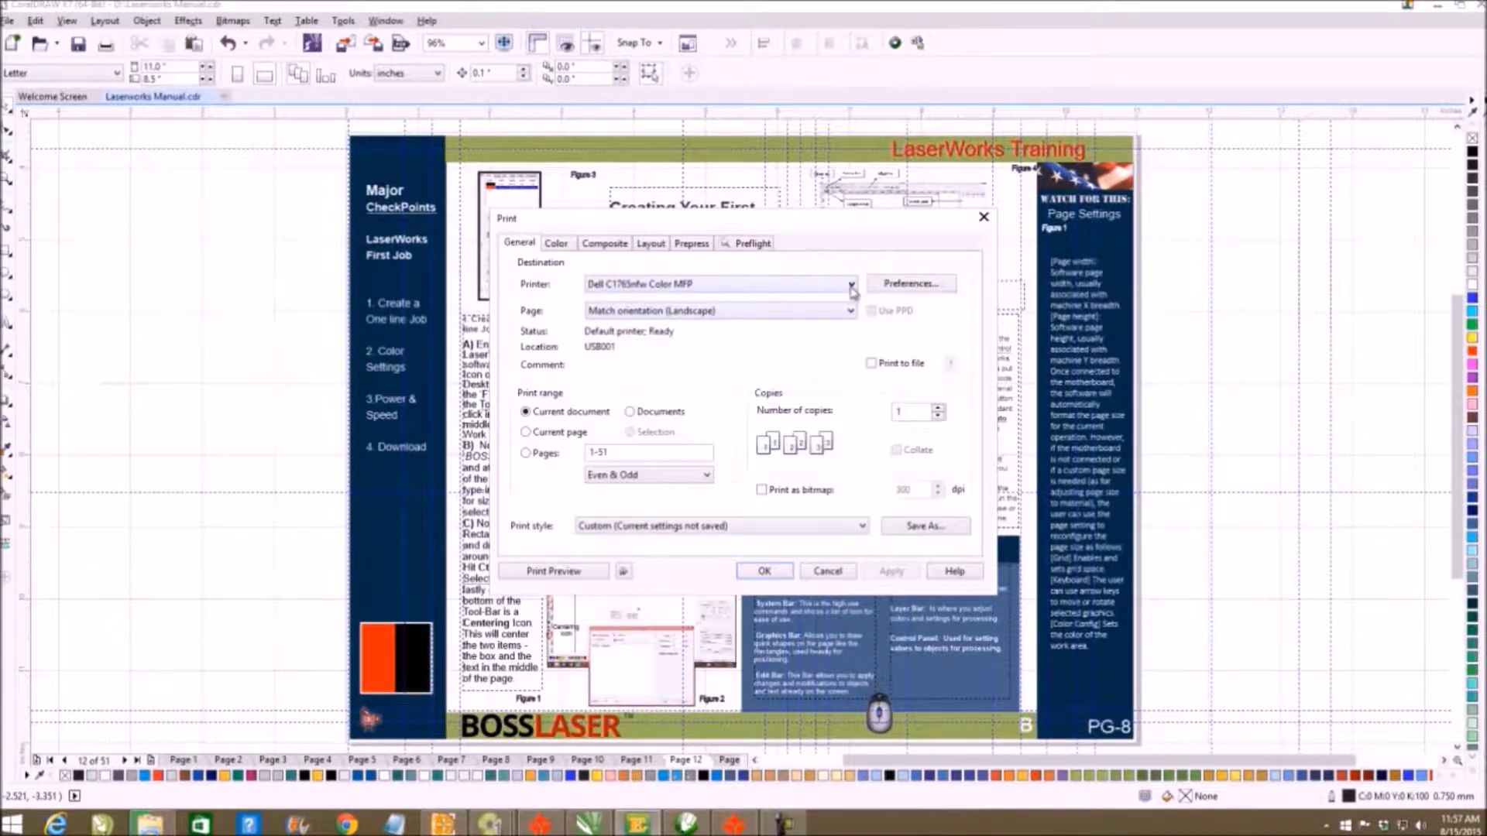
# - Check which printers are available for the LaserWorks manual and leave the print settings without printing
pyautogui.click(851, 284)
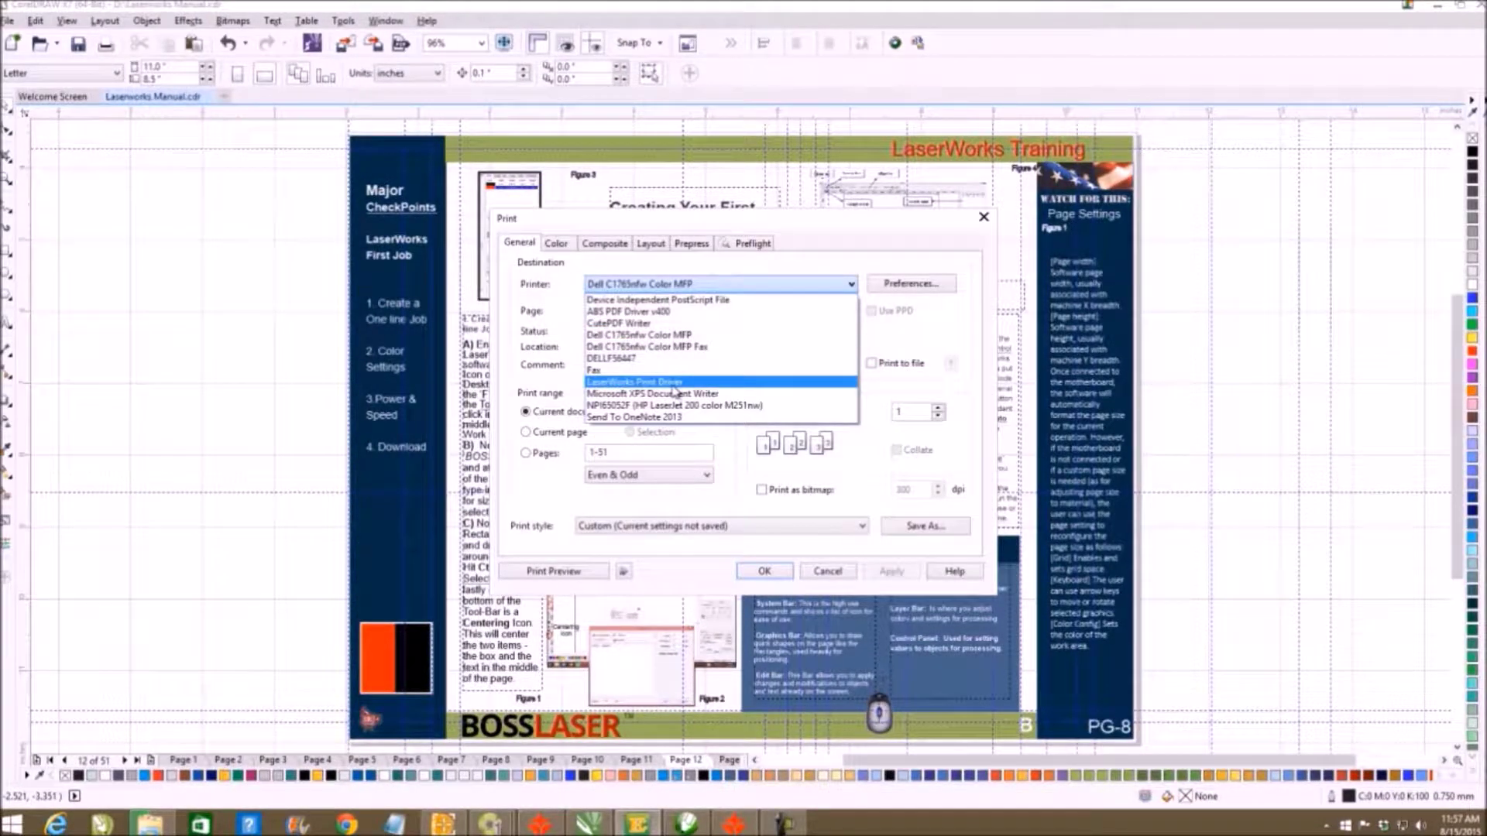
pyautogui.click(836, 573)
pyautogui.click(827, 571)
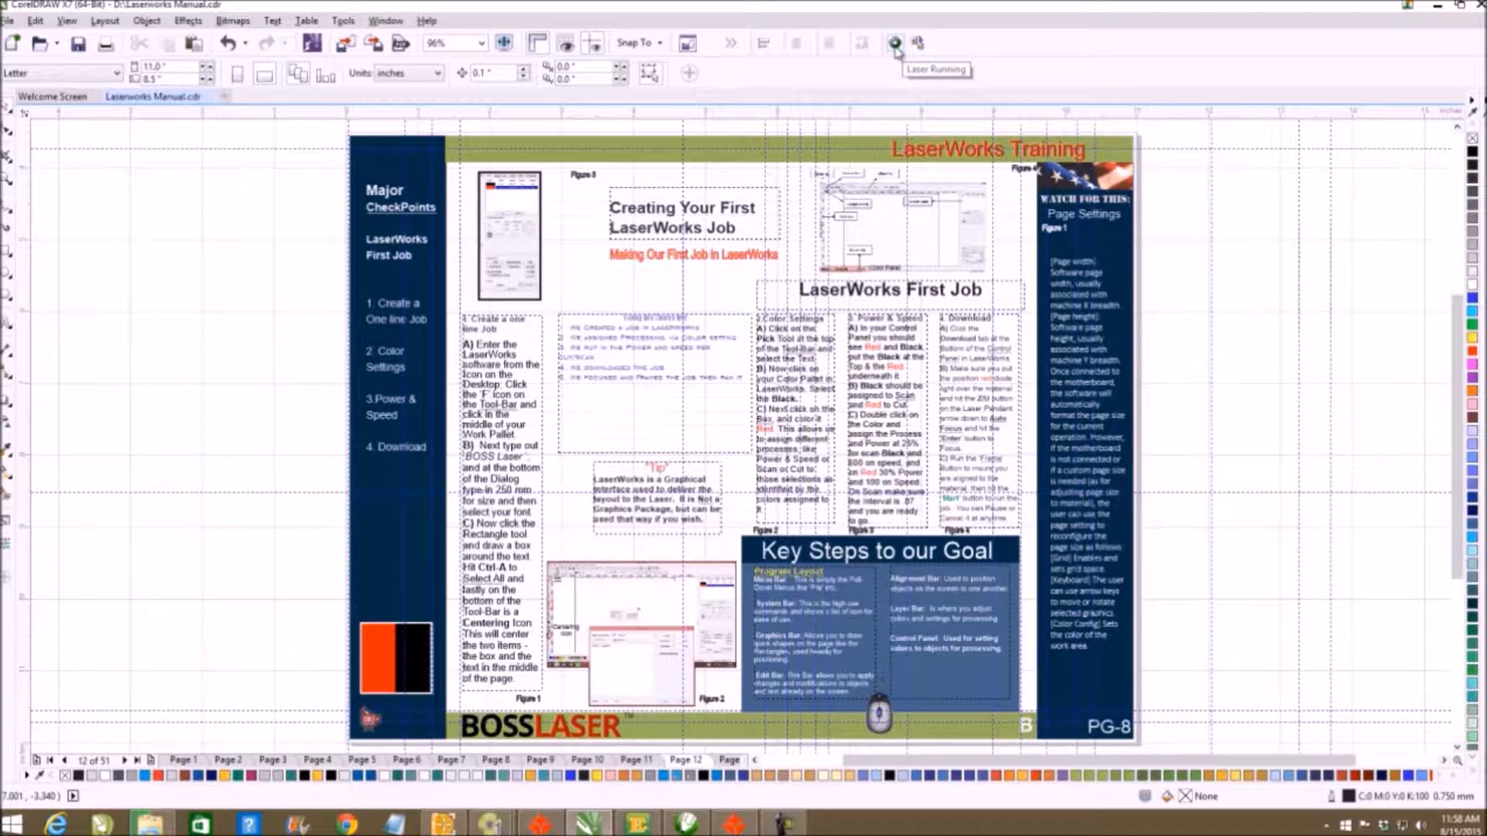
# - Switch to the CorelDRAW X3 window with the name plate job and close it
pyautogui.click(637, 824)
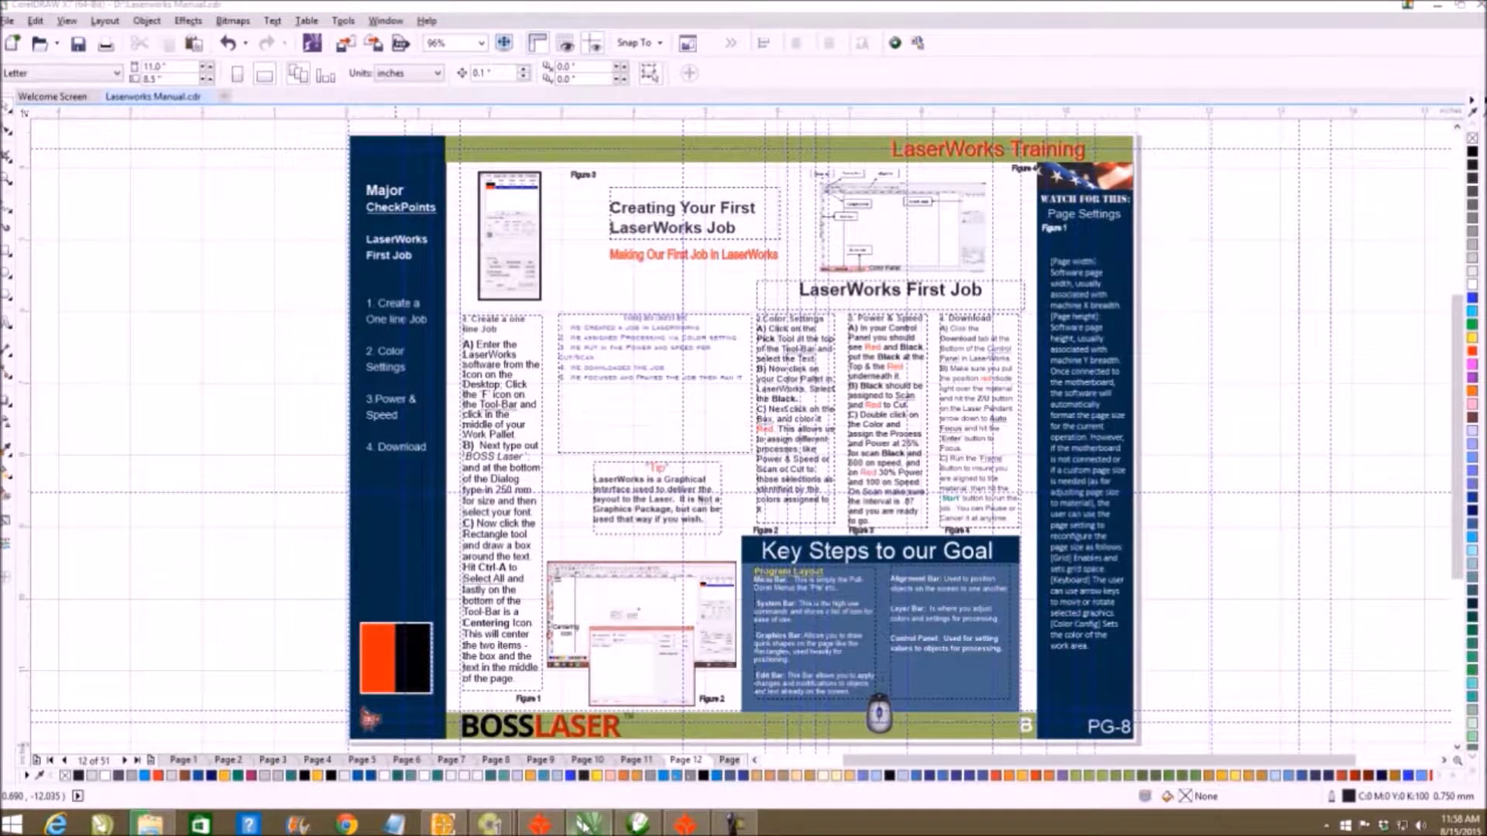
pyautogui.moveTo(638, 823)
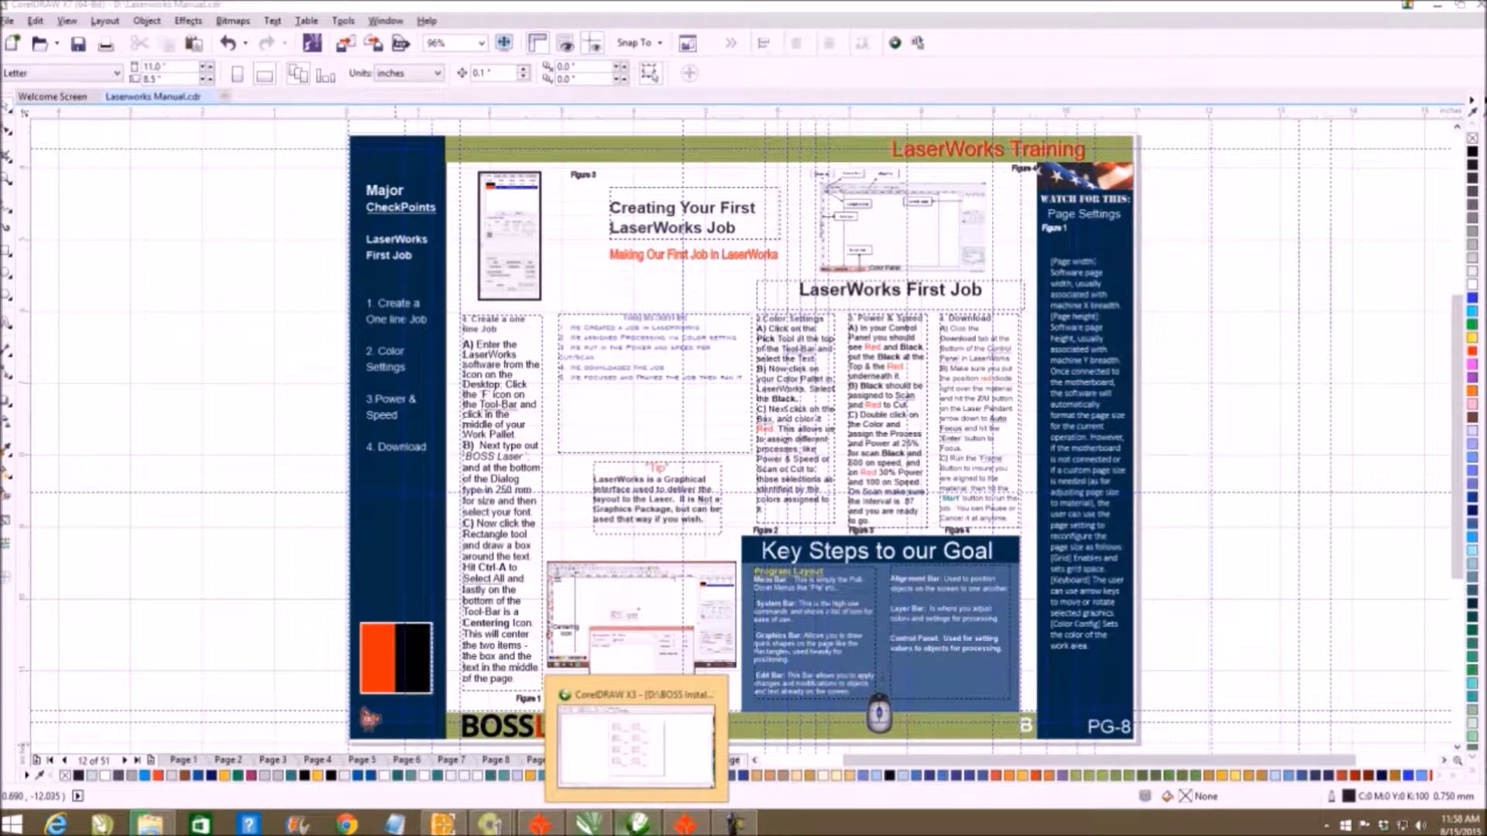
pyautogui.click(633, 774)
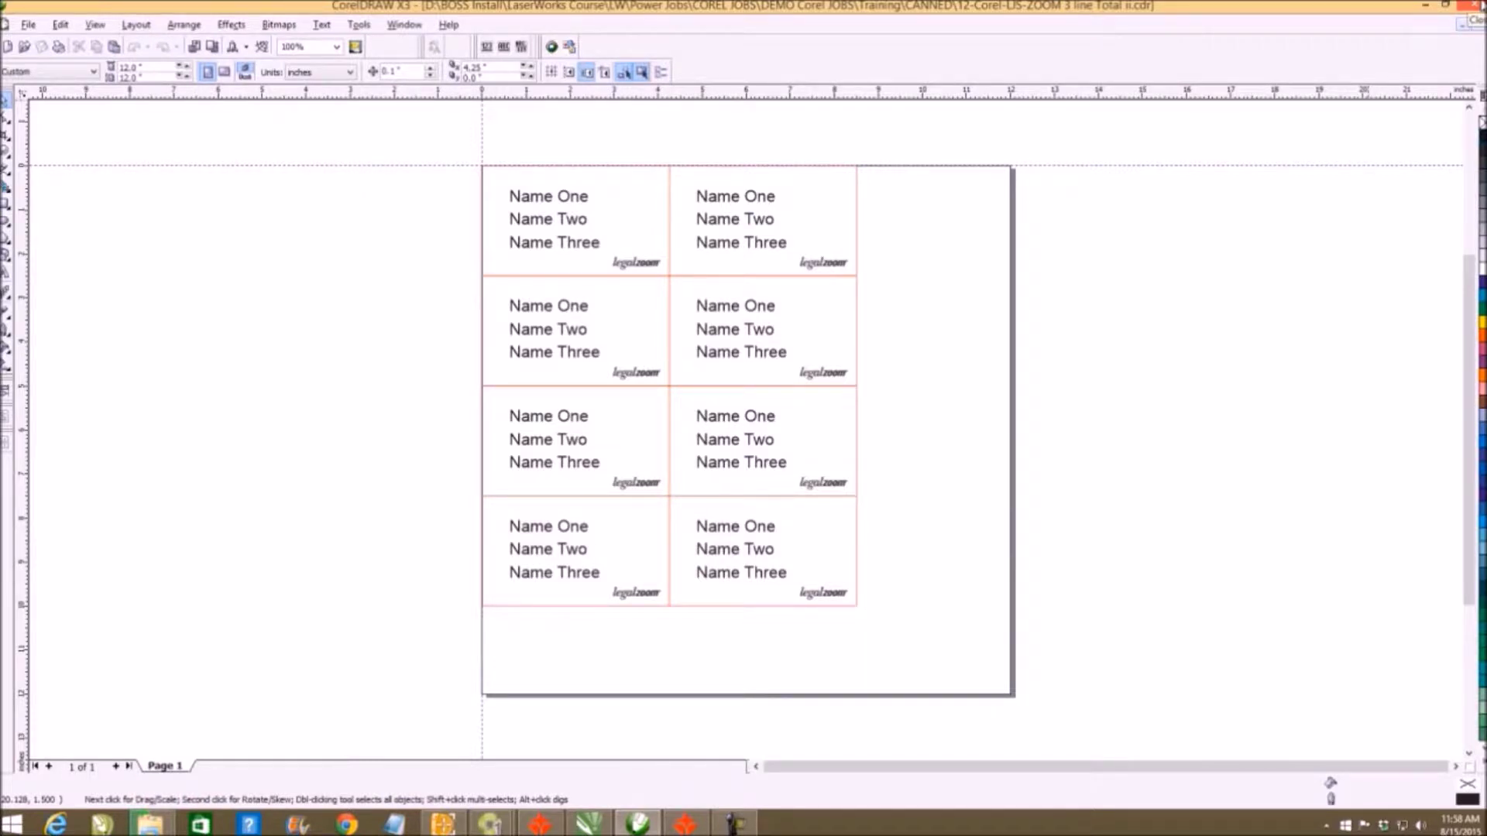
pyautogui.click(1475, 4)
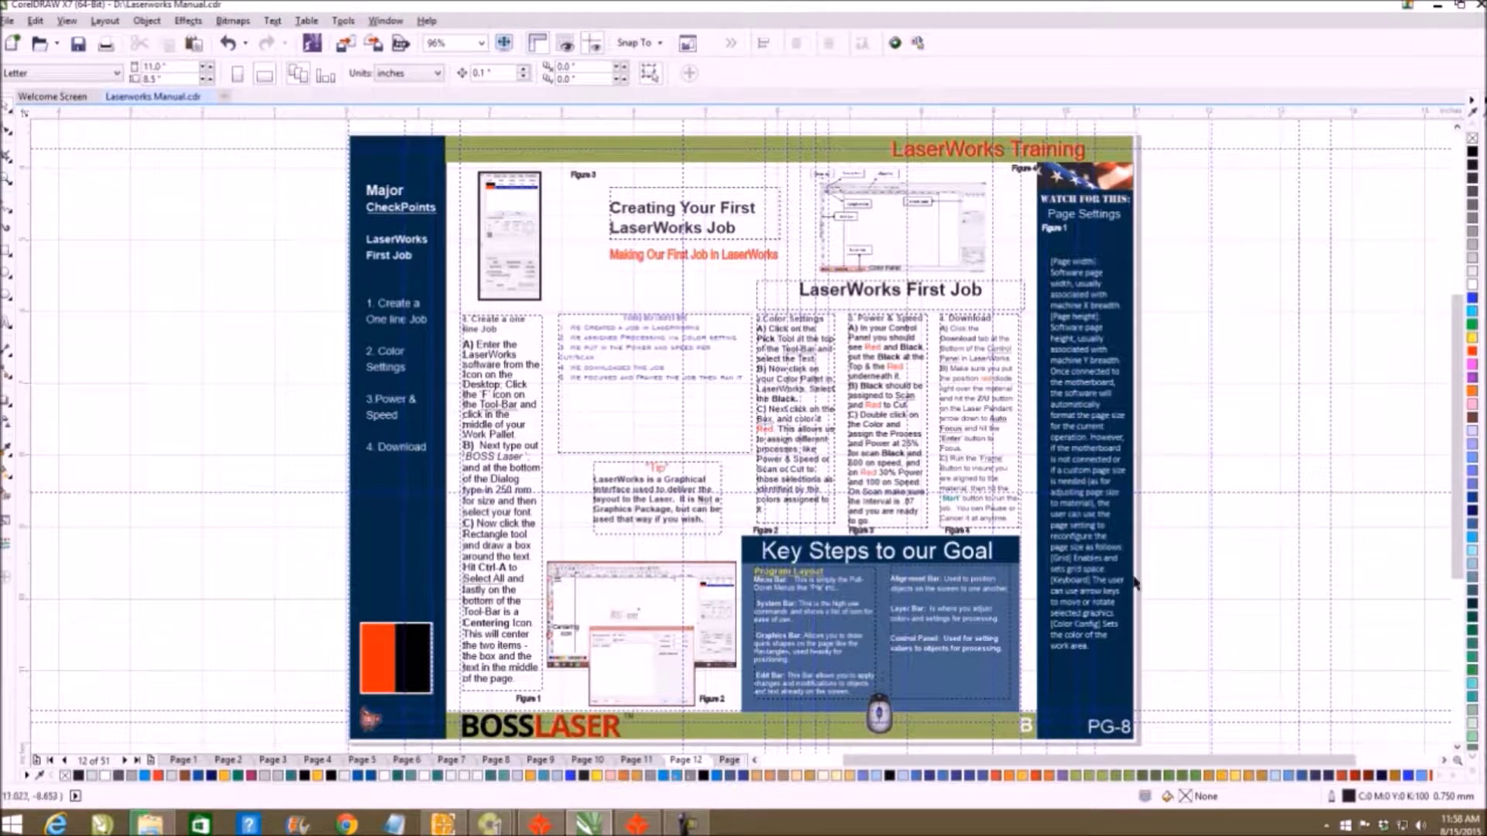
# - Switch to the open V8.01.09 laser software window and close it without saving the panel drawing
pyautogui.click(637, 825)
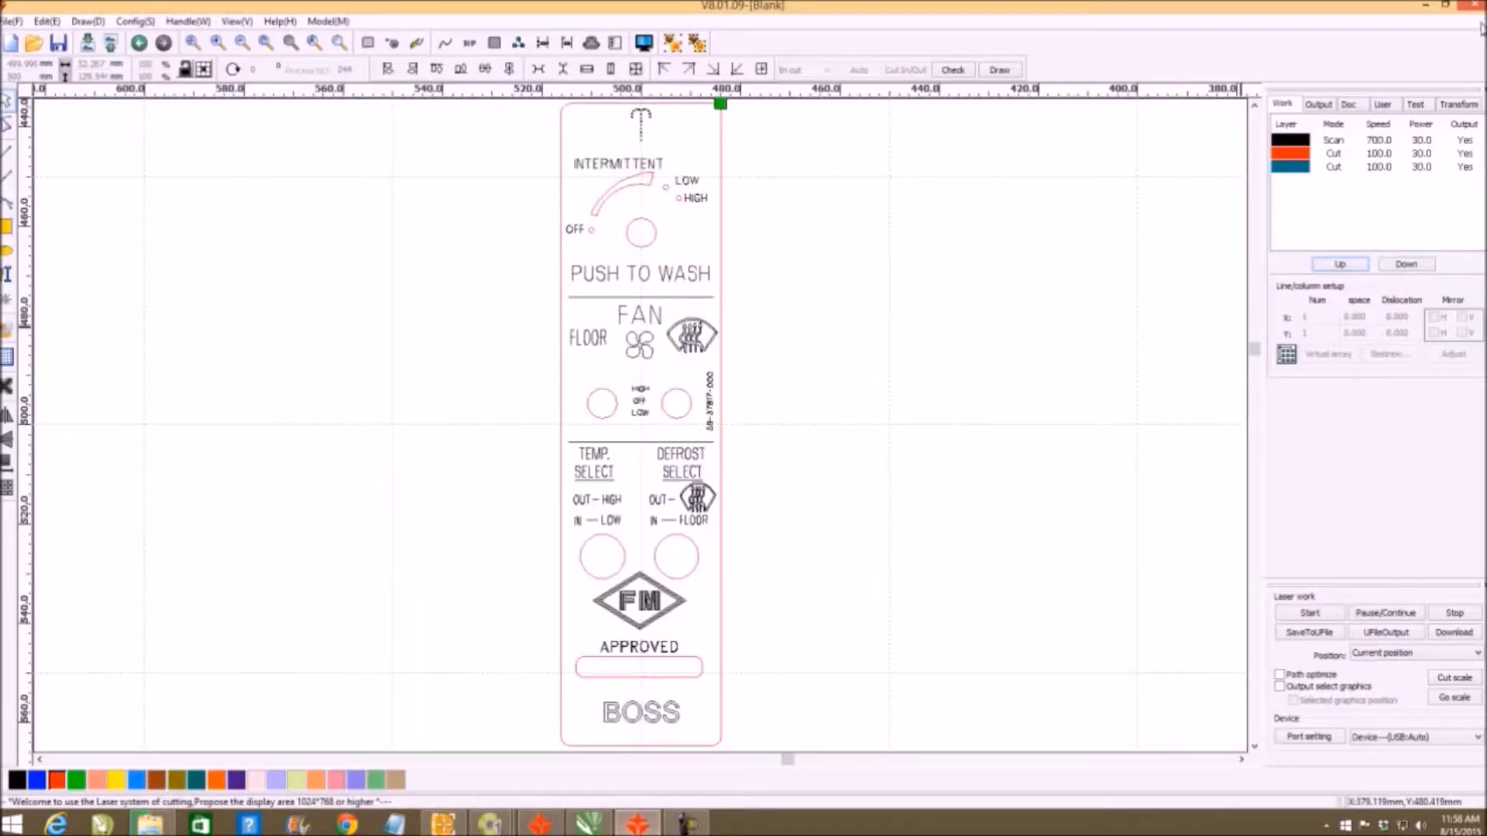
pyautogui.click(1469, 6)
pyautogui.click(756, 447)
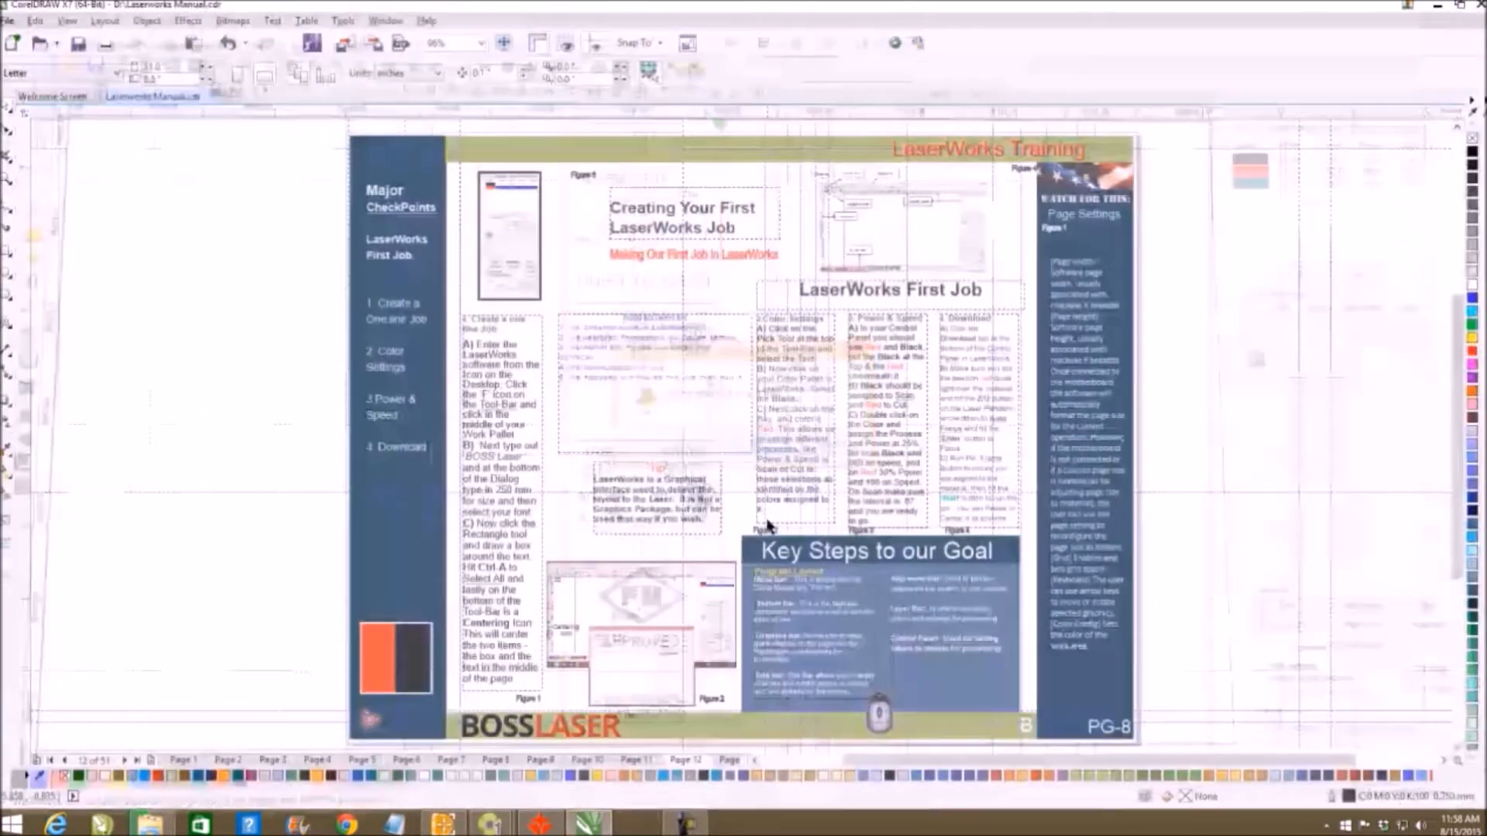
# - Minimize the CorelDRAW X7 manual and launch LaserWorks from the desktop
pyautogui.click(1438, 7)
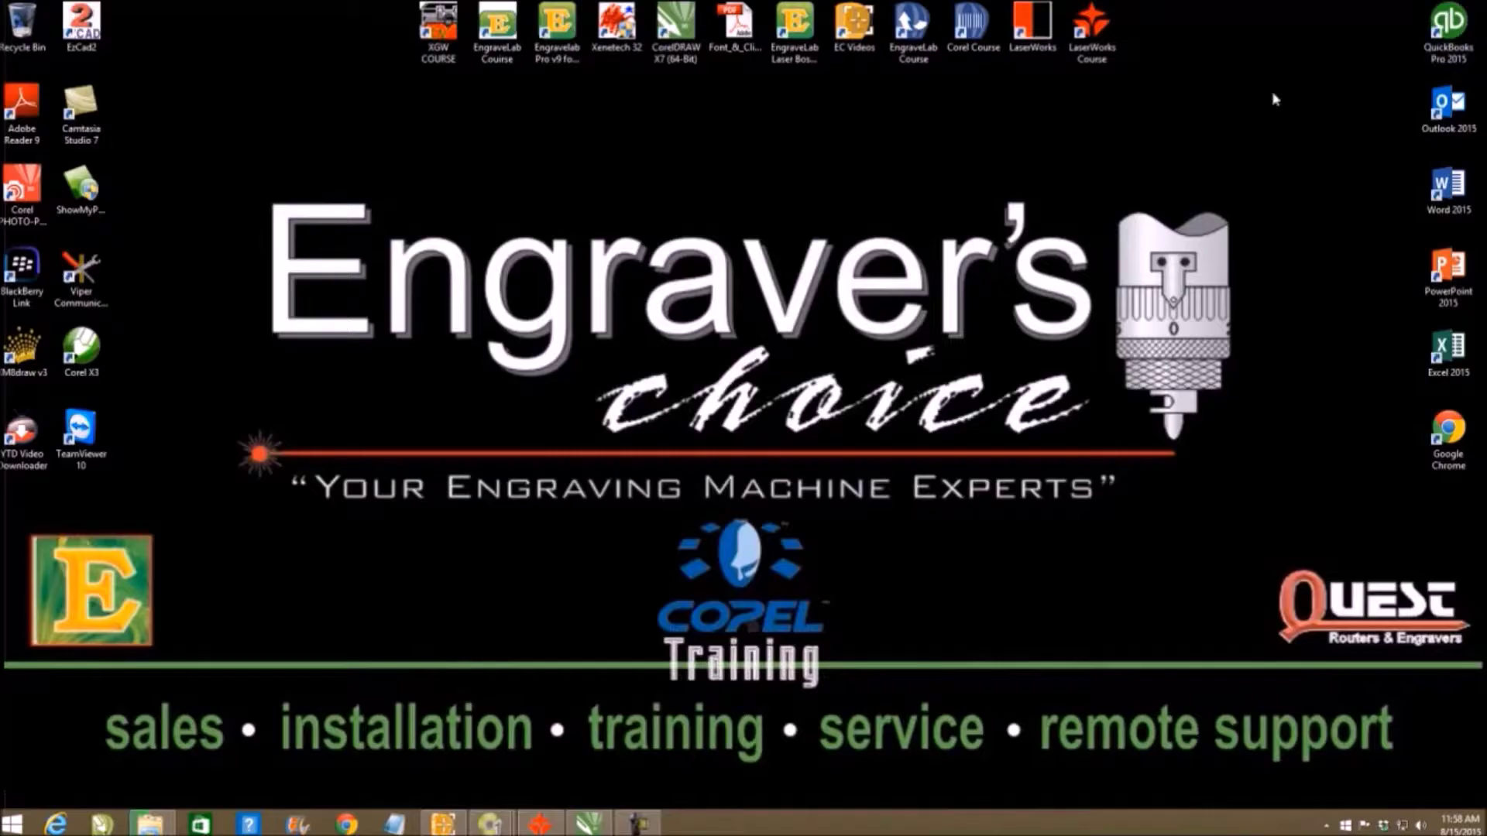
pyautogui.doubleClick(1032, 31)
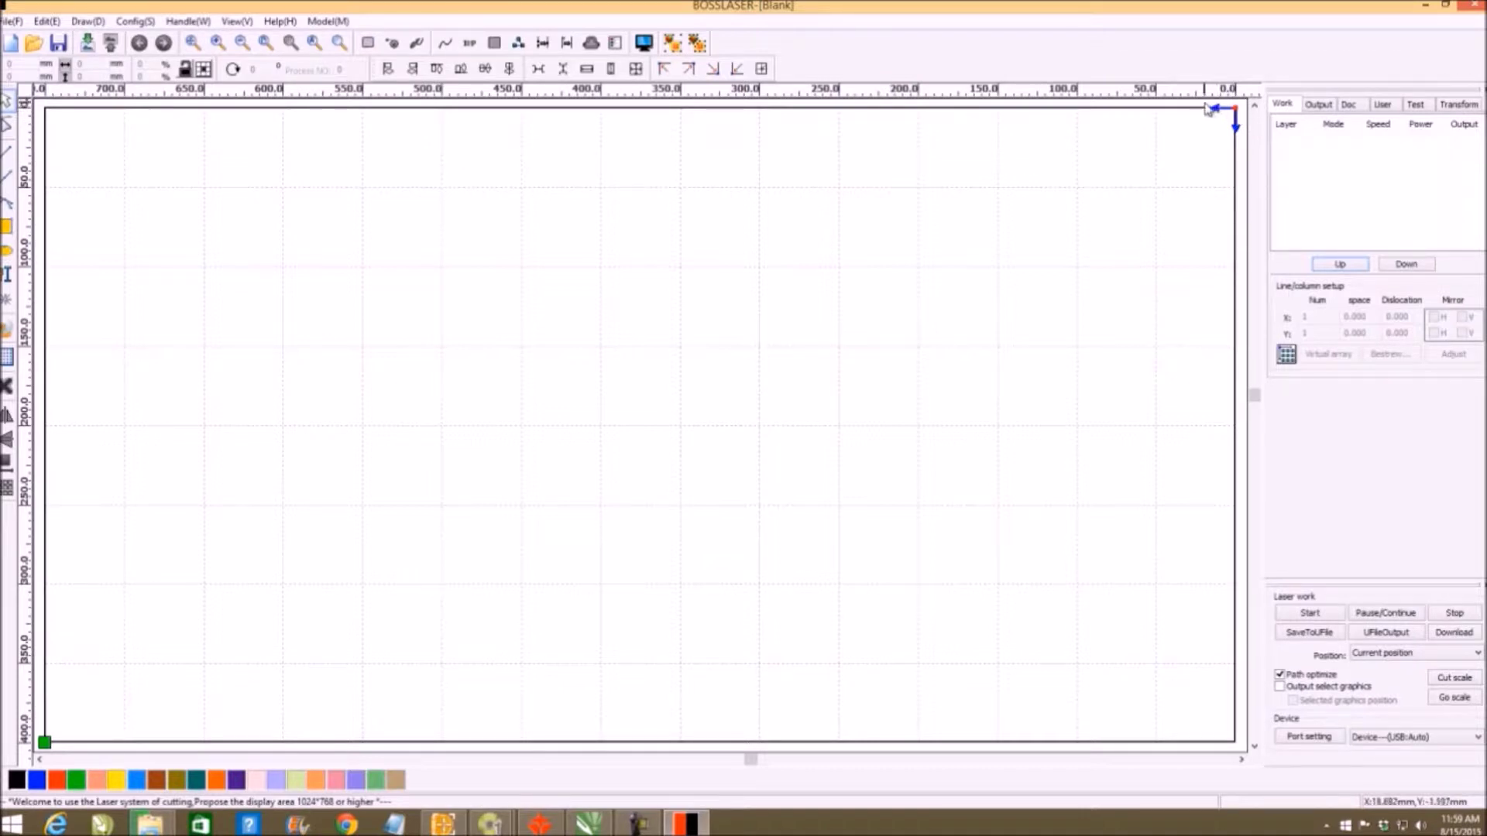
pyautogui.click(665, 71)
# - Configure the file import parameters with DXF unit INCH and PLT precision 1016
pyautogui.click(136, 21)
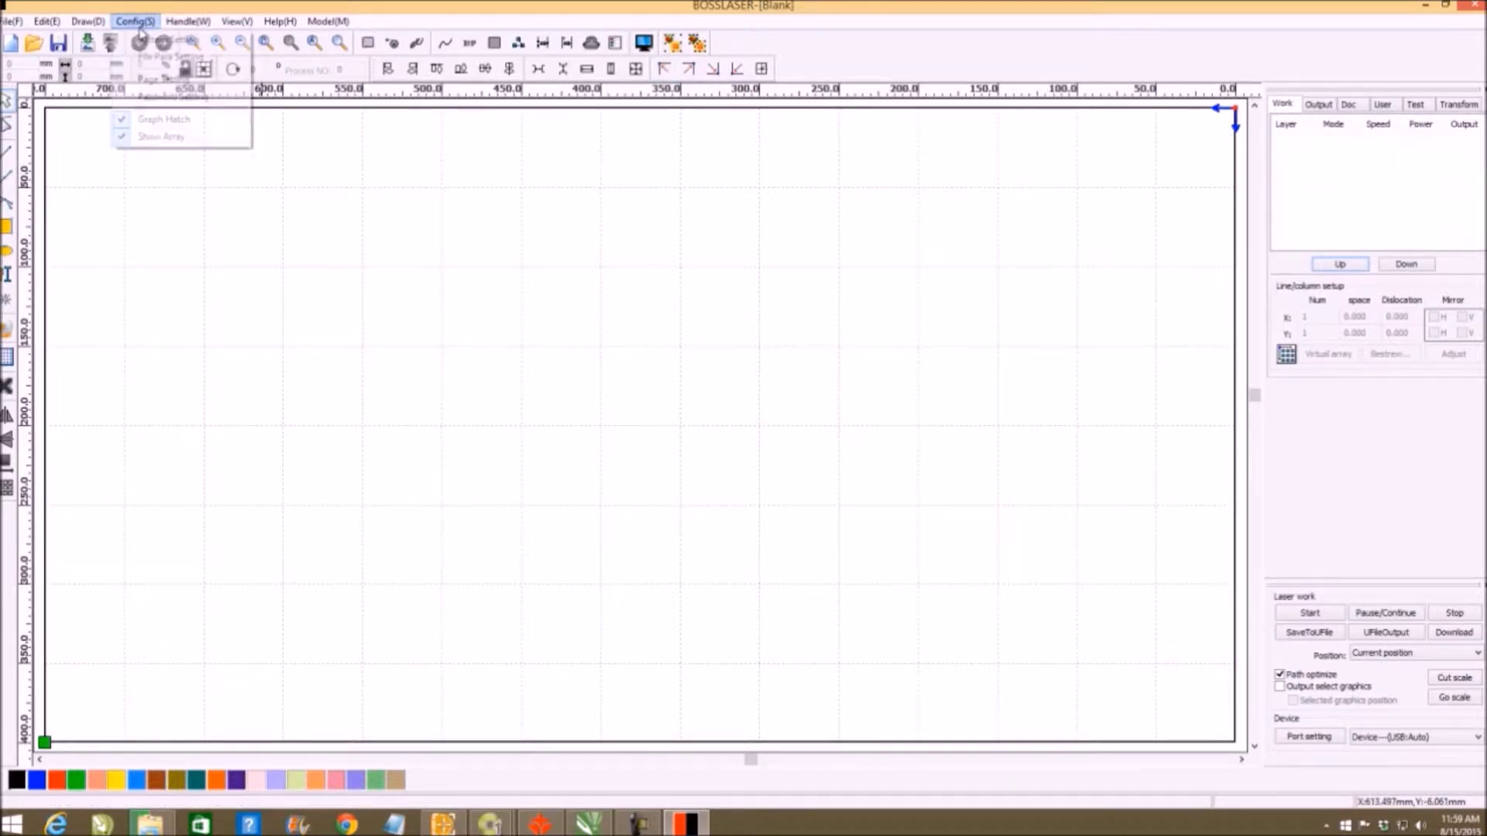
pyautogui.click(161, 58)
pyautogui.click(835, 312)
pyautogui.click(810, 341)
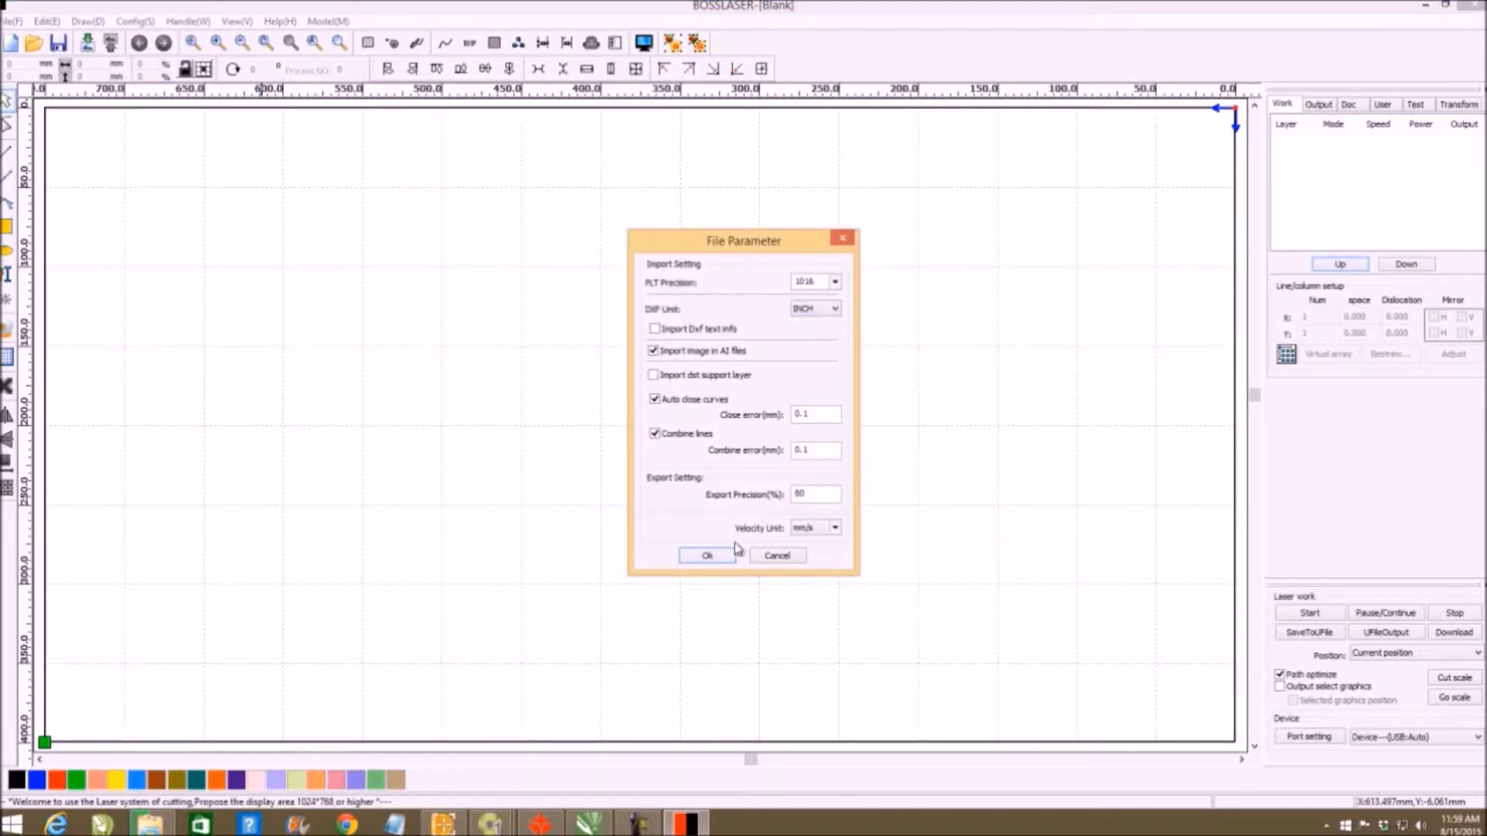
pyautogui.click(835, 282)
pyautogui.click(811, 322)
pyautogui.click(711, 556)
# - Set the laser head position to the upper-left corner and draw a rectangle about 240 by 150 mm in the middle of the work area
pyautogui.click(136, 20)
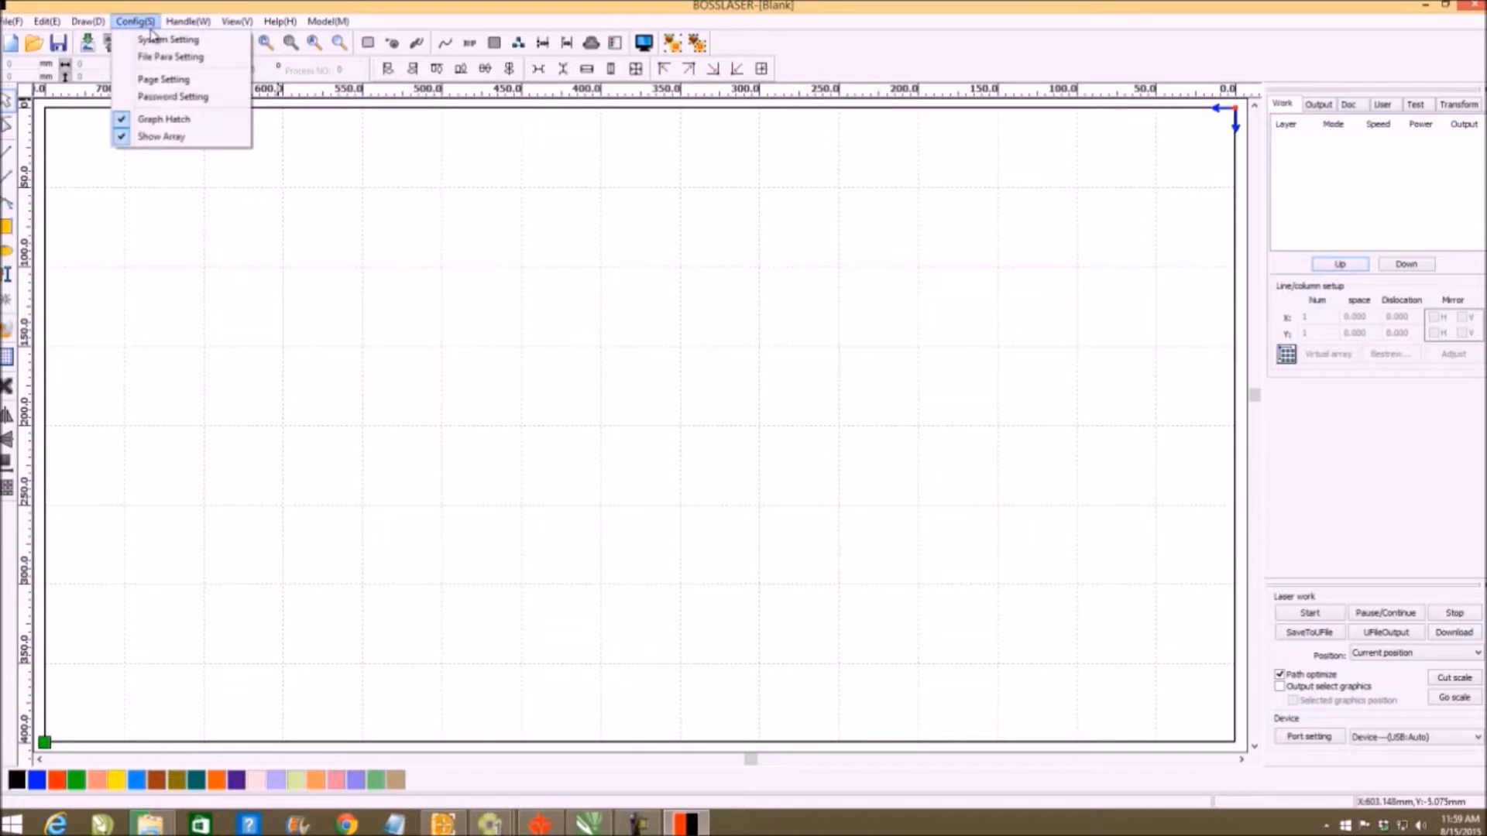
pyautogui.click(163, 39)
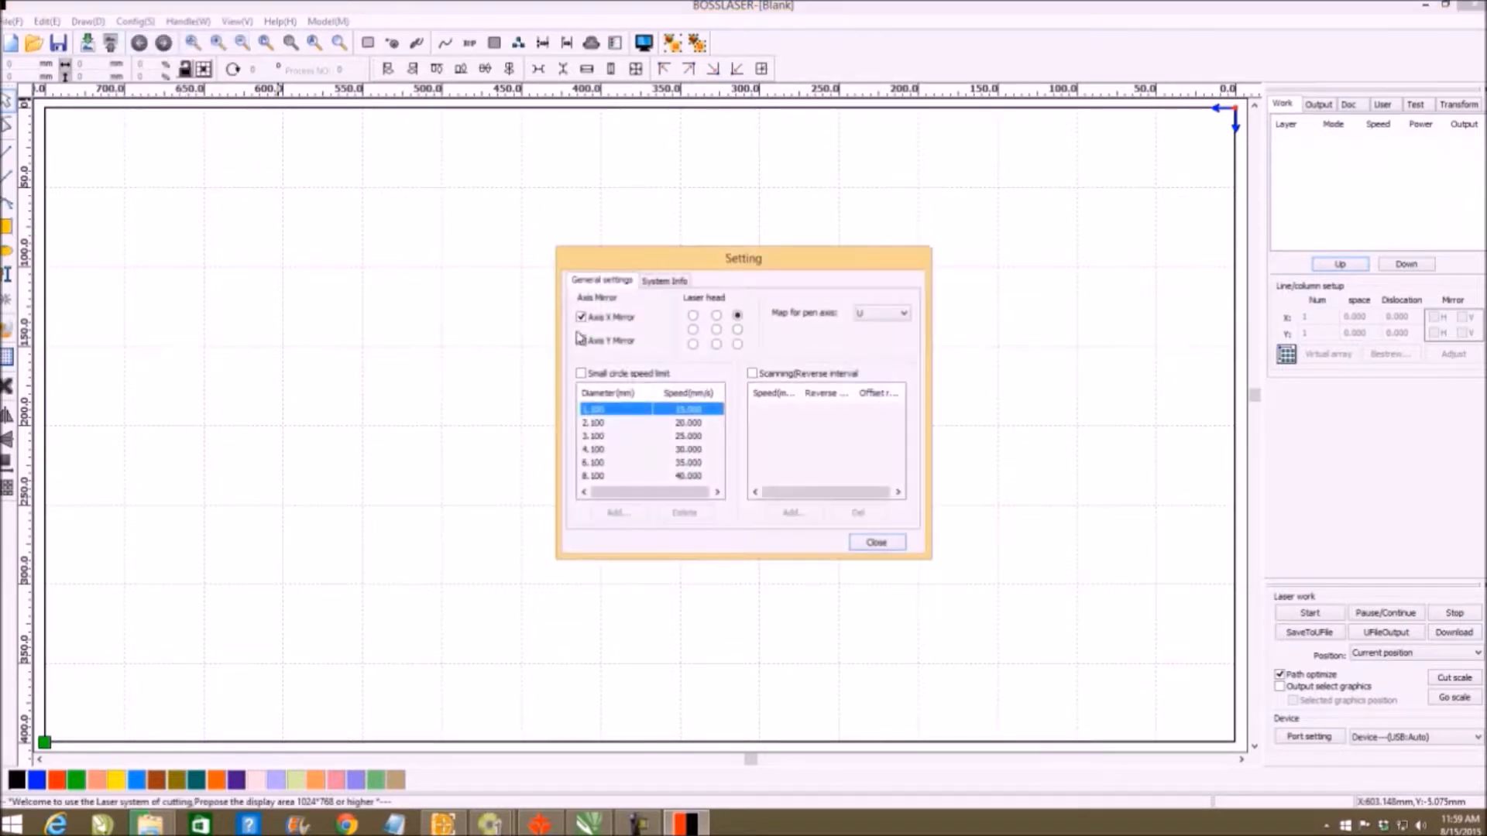
pyautogui.click(693, 316)
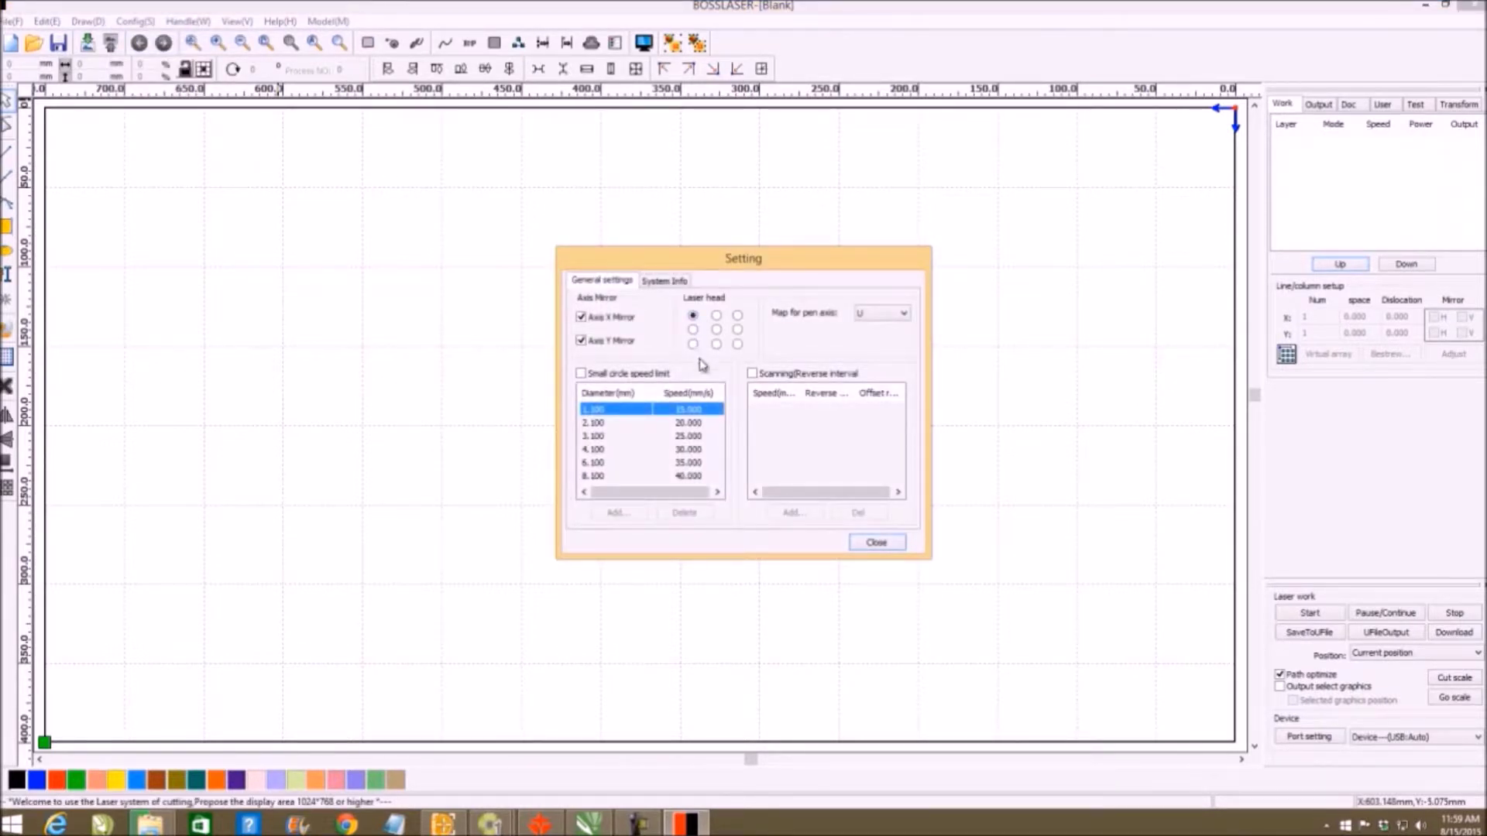
pyautogui.click(876, 543)
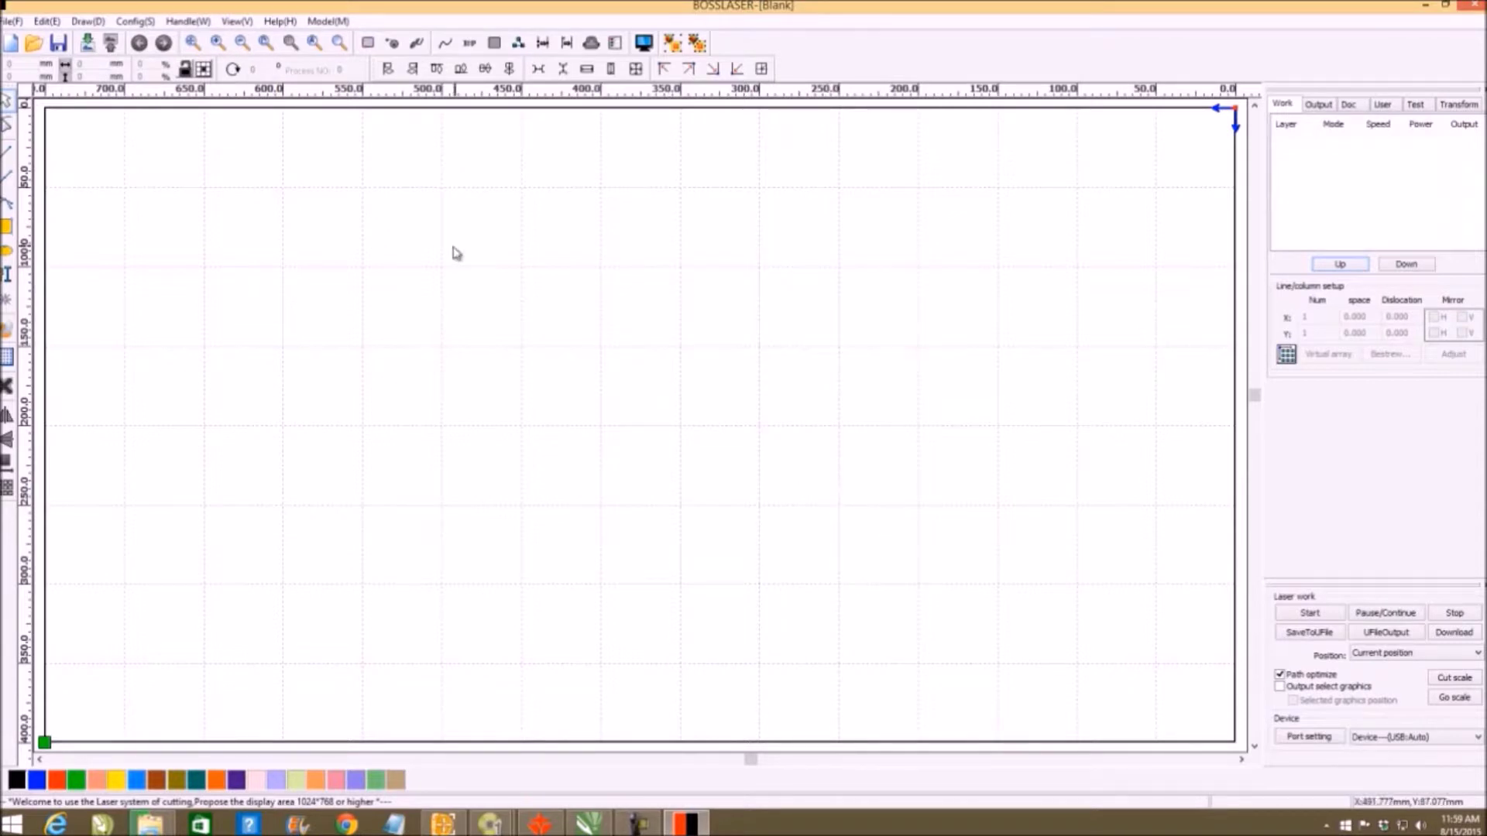
pyautogui.click(7, 227)
pyautogui.moveTo(480, 295); pyautogui.dragTo(866, 537)
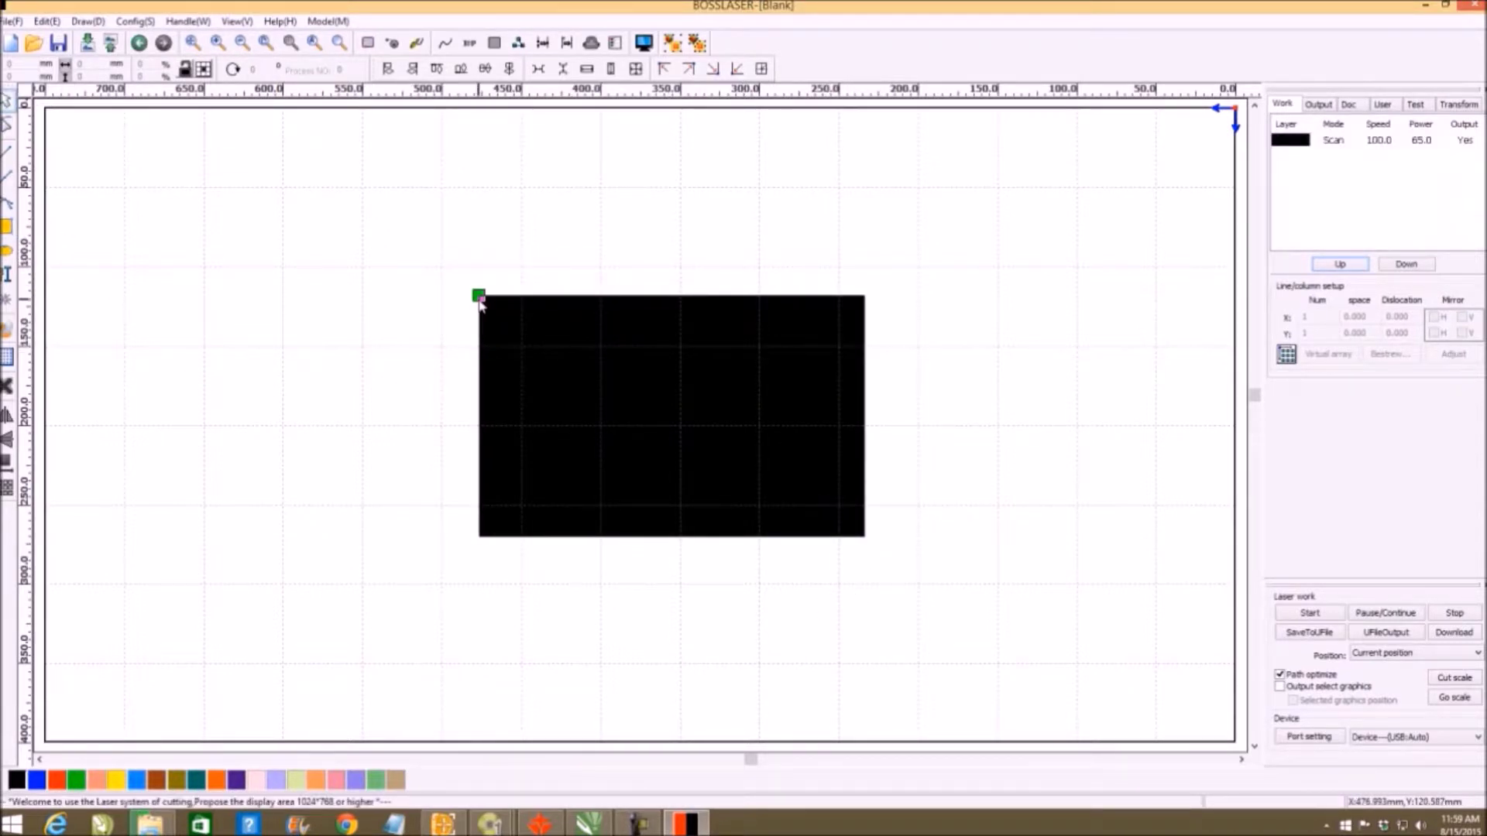
# - Set the laser head position to the upper-right corner in the system settings
pyautogui.click(135, 20)
pyautogui.click(166, 38)
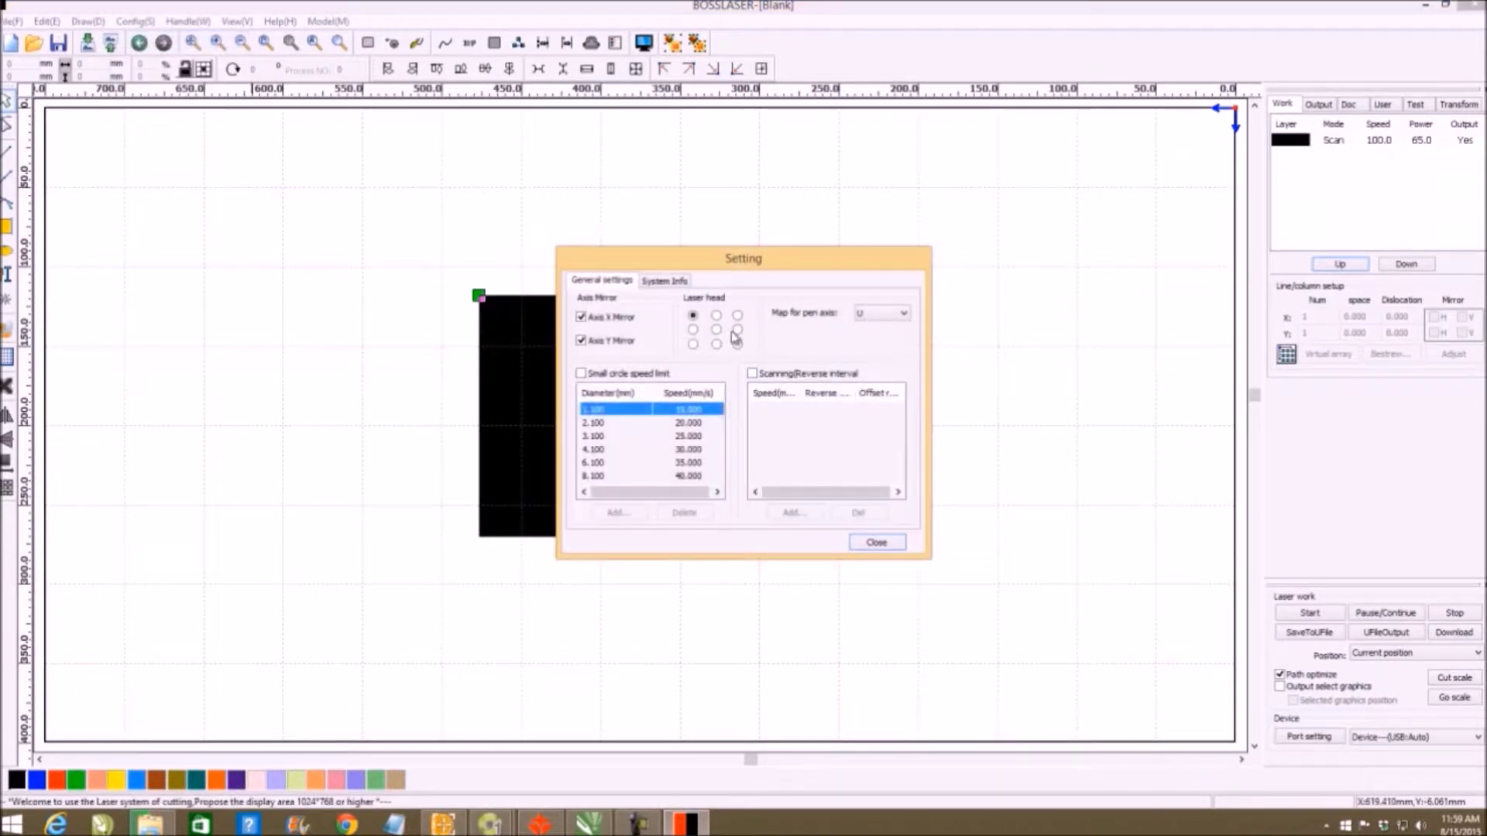
pyautogui.click(737, 315)
pyautogui.click(880, 543)
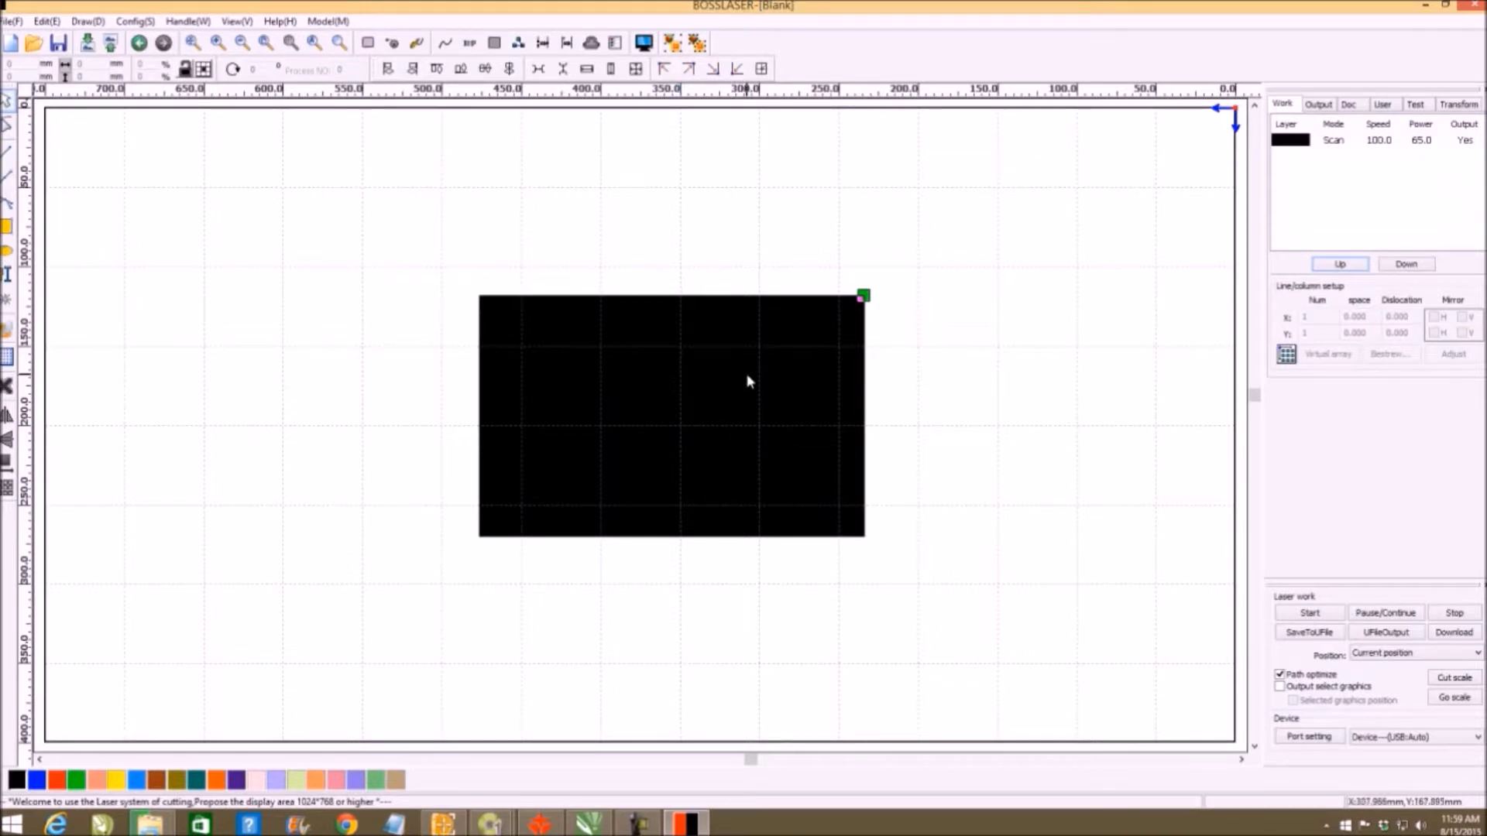
# - Open the recent file pallet.rld, discarding the changes to the current drawing
pyautogui.click(9, 21)
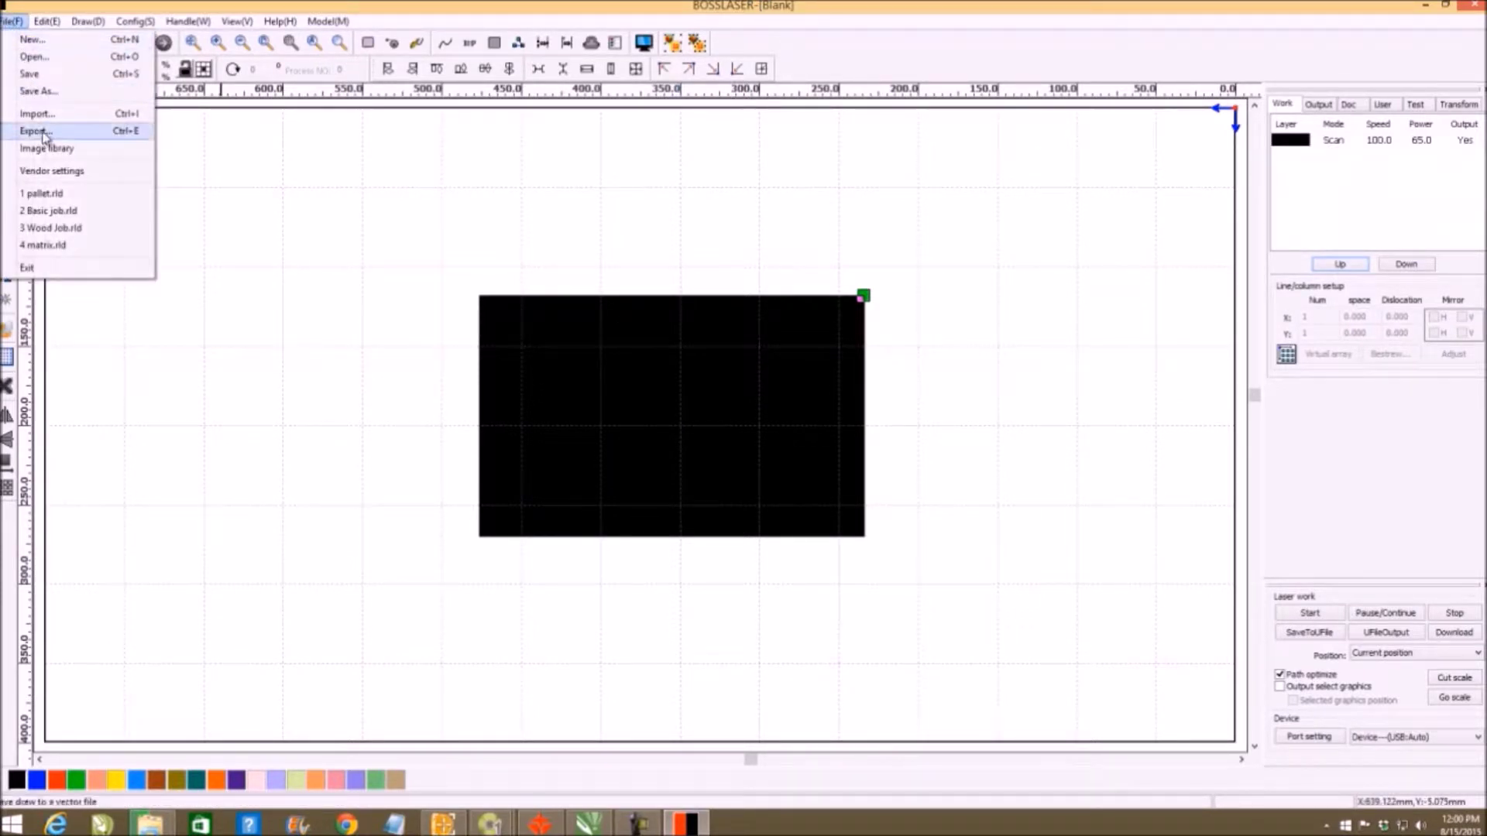
pyautogui.click(43, 194)
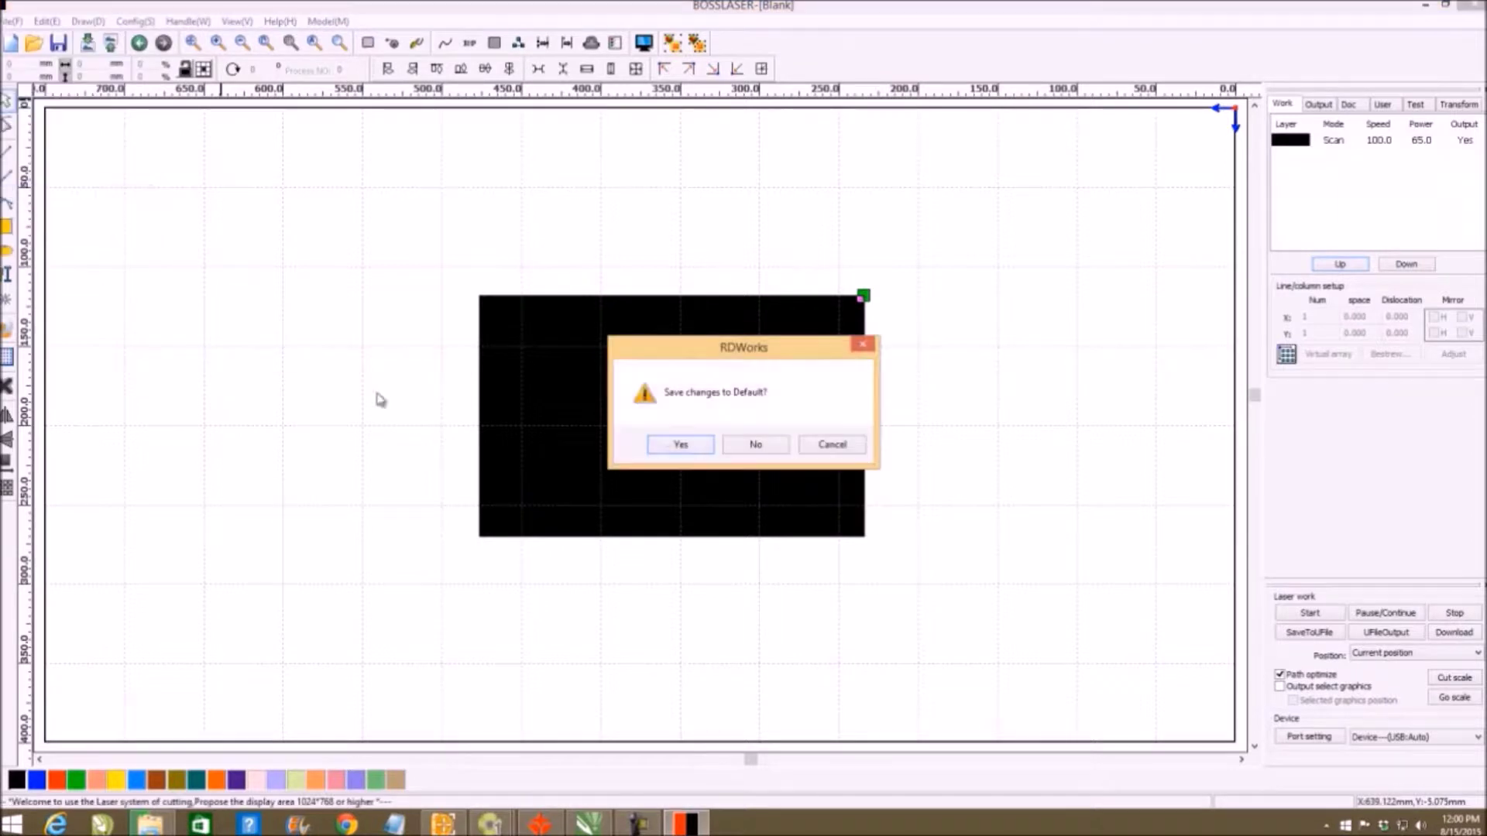
pyautogui.click(756, 447)
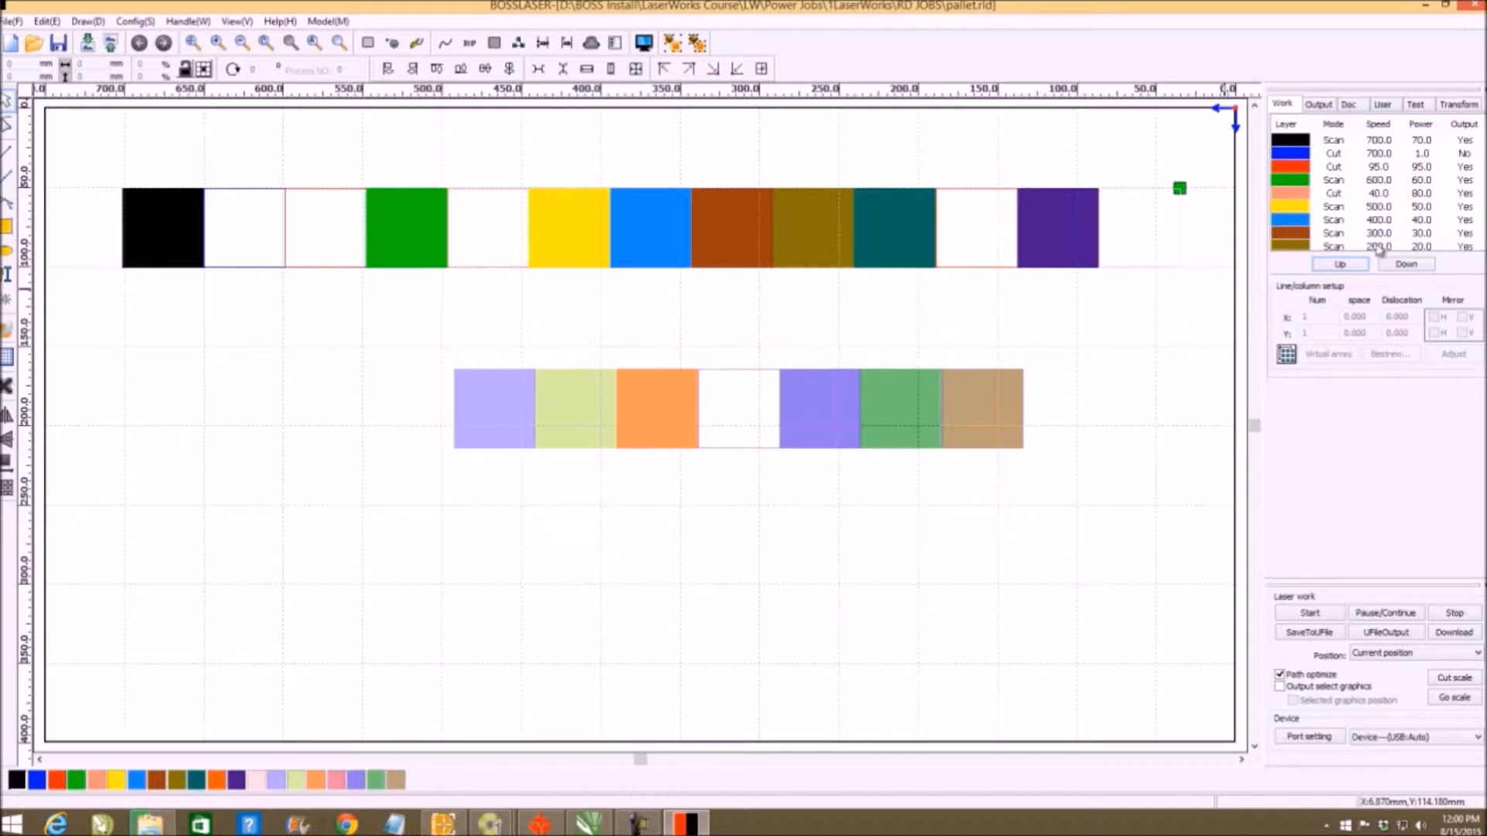
# - Overwrite the Default set in the parameter library with the pallet's layer parameters and load it
pyautogui.doubleClick(1302, 142)
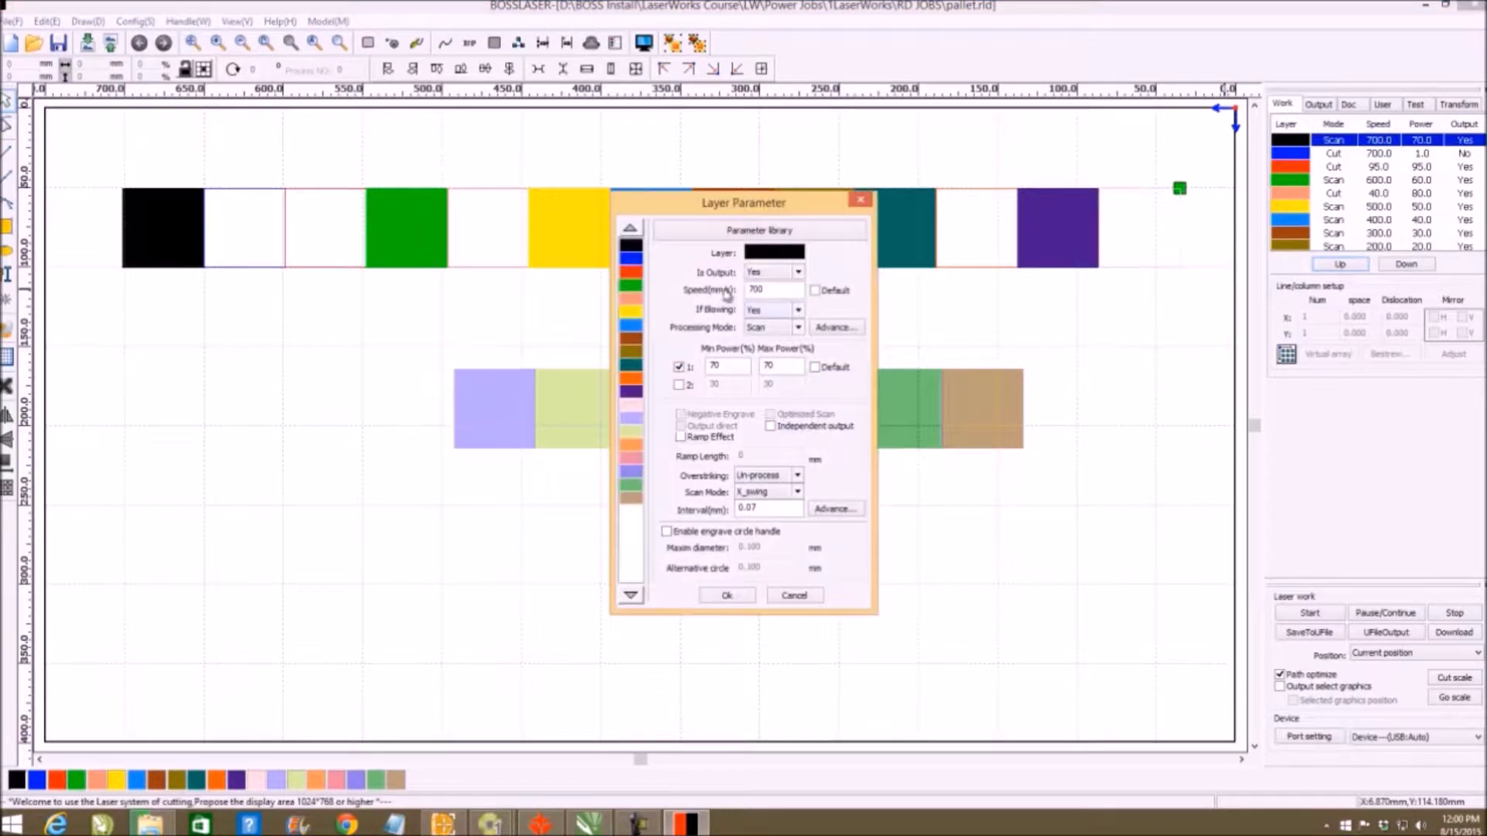
pyautogui.click(727, 233)
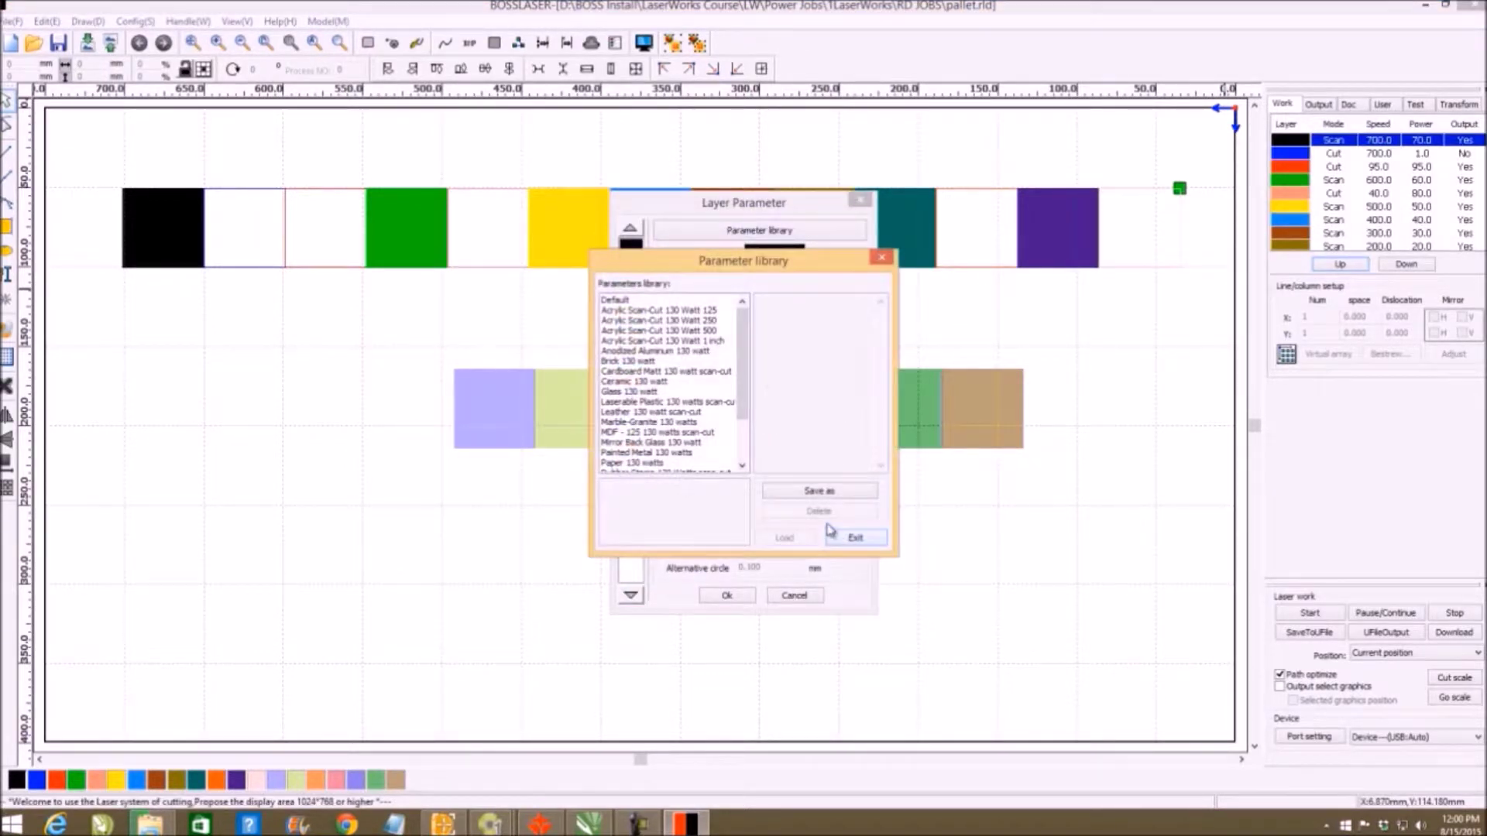
pyautogui.click(629, 300)
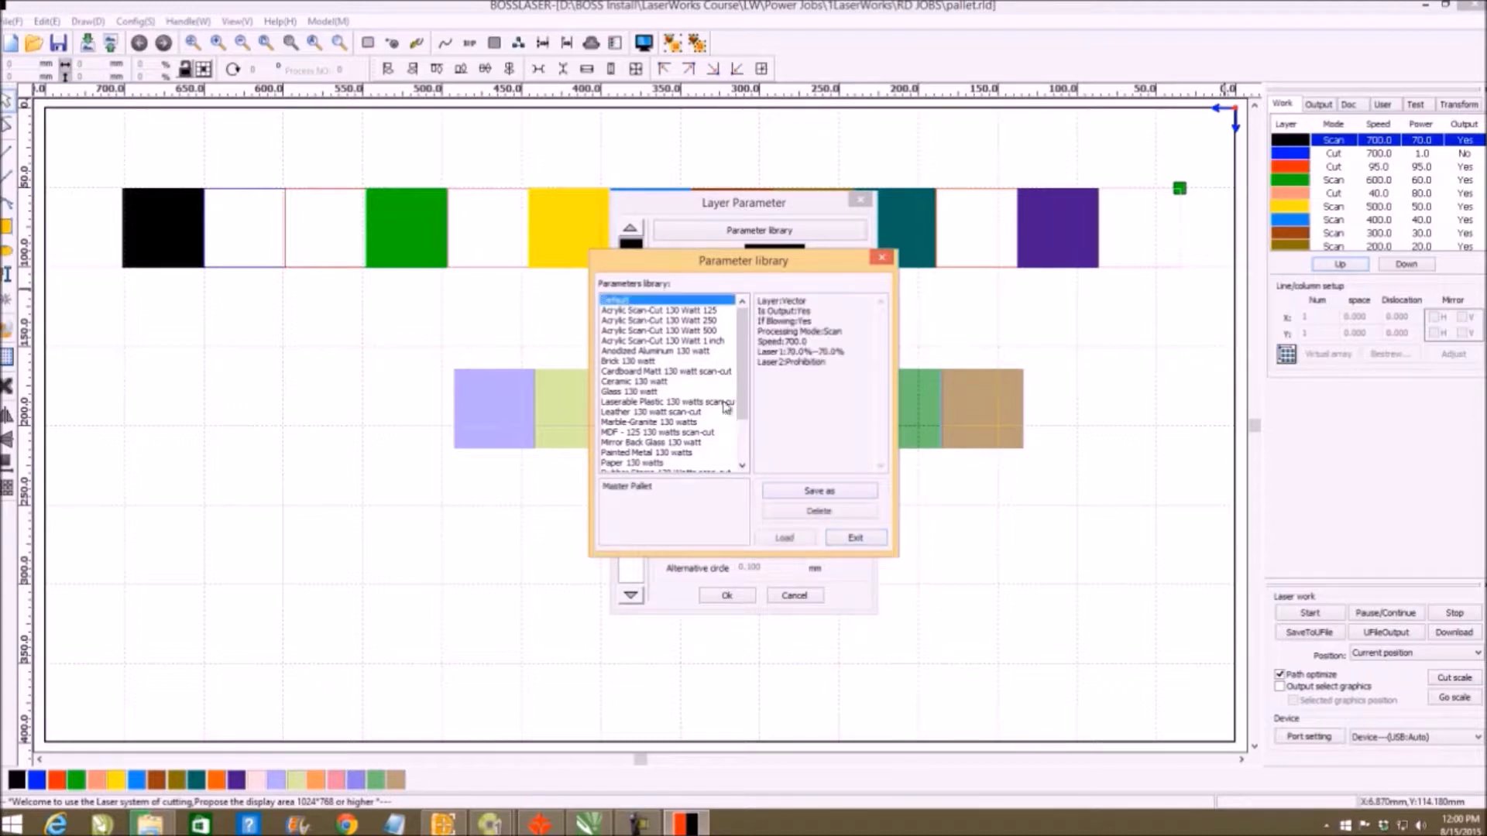
pyautogui.click(819, 491)
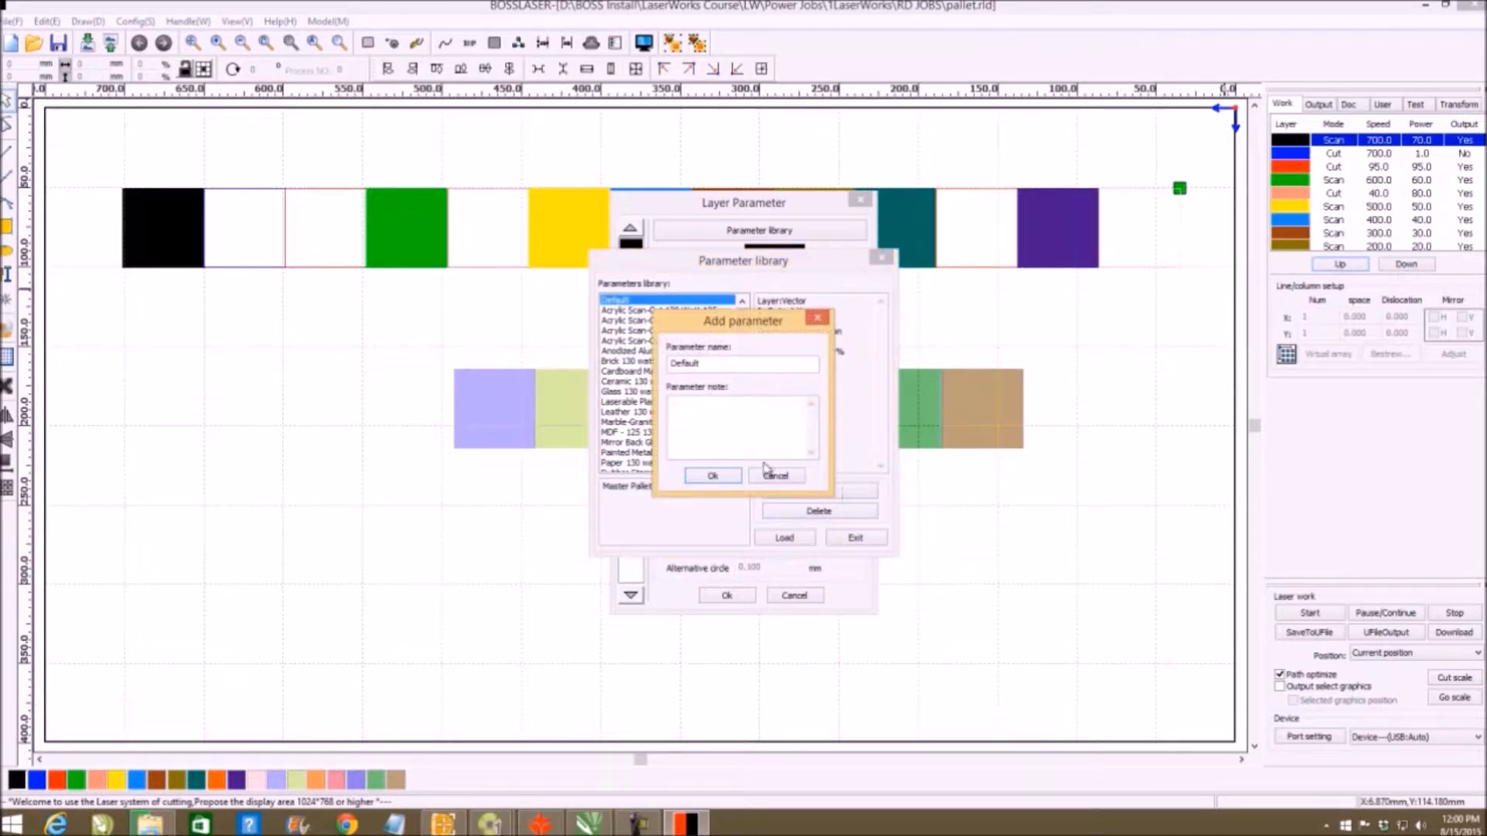
pyautogui.click(713, 476)
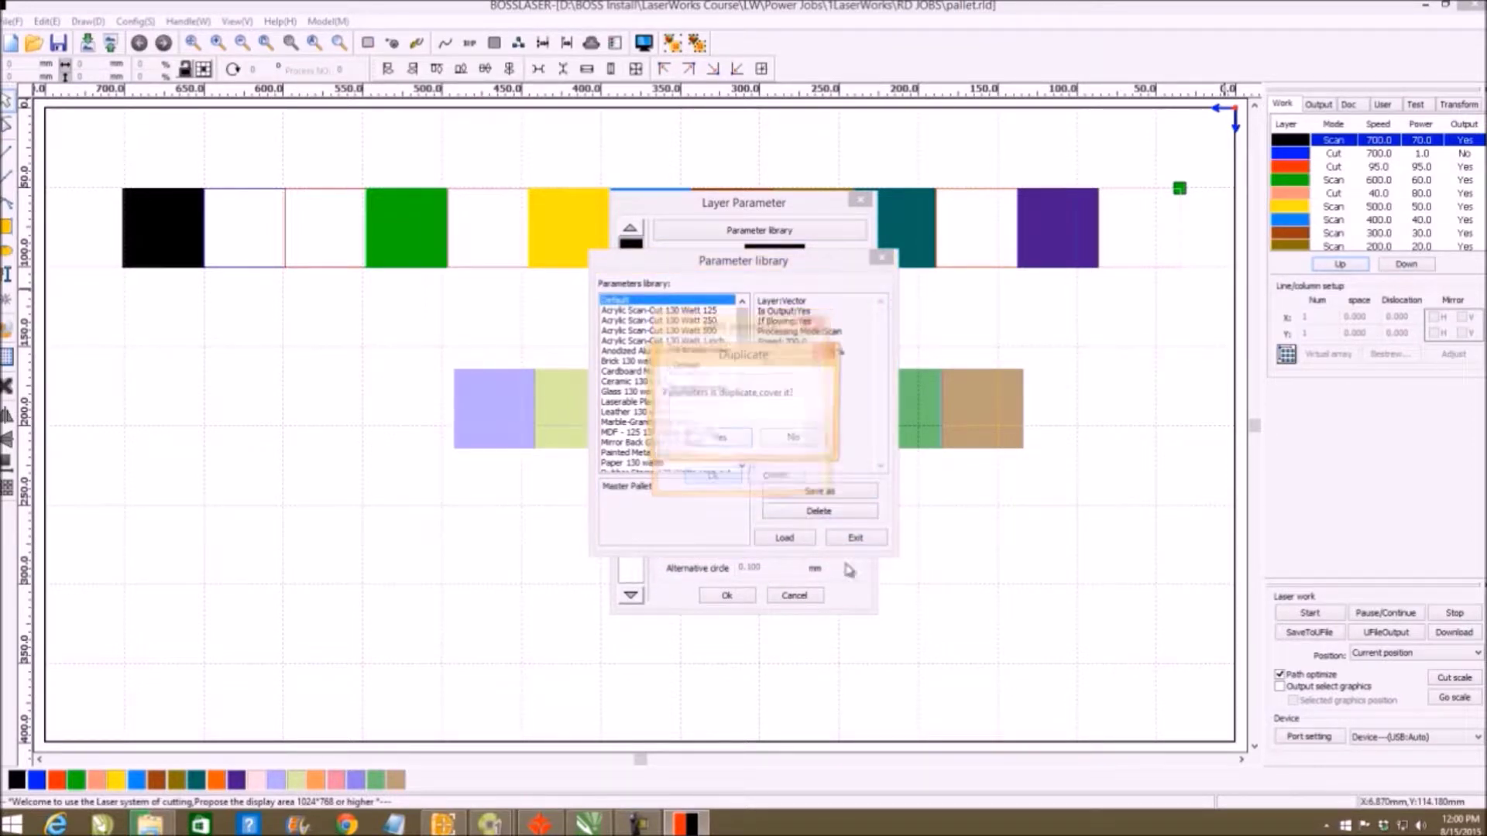
pyautogui.click(723, 447)
pyautogui.click(784, 539)
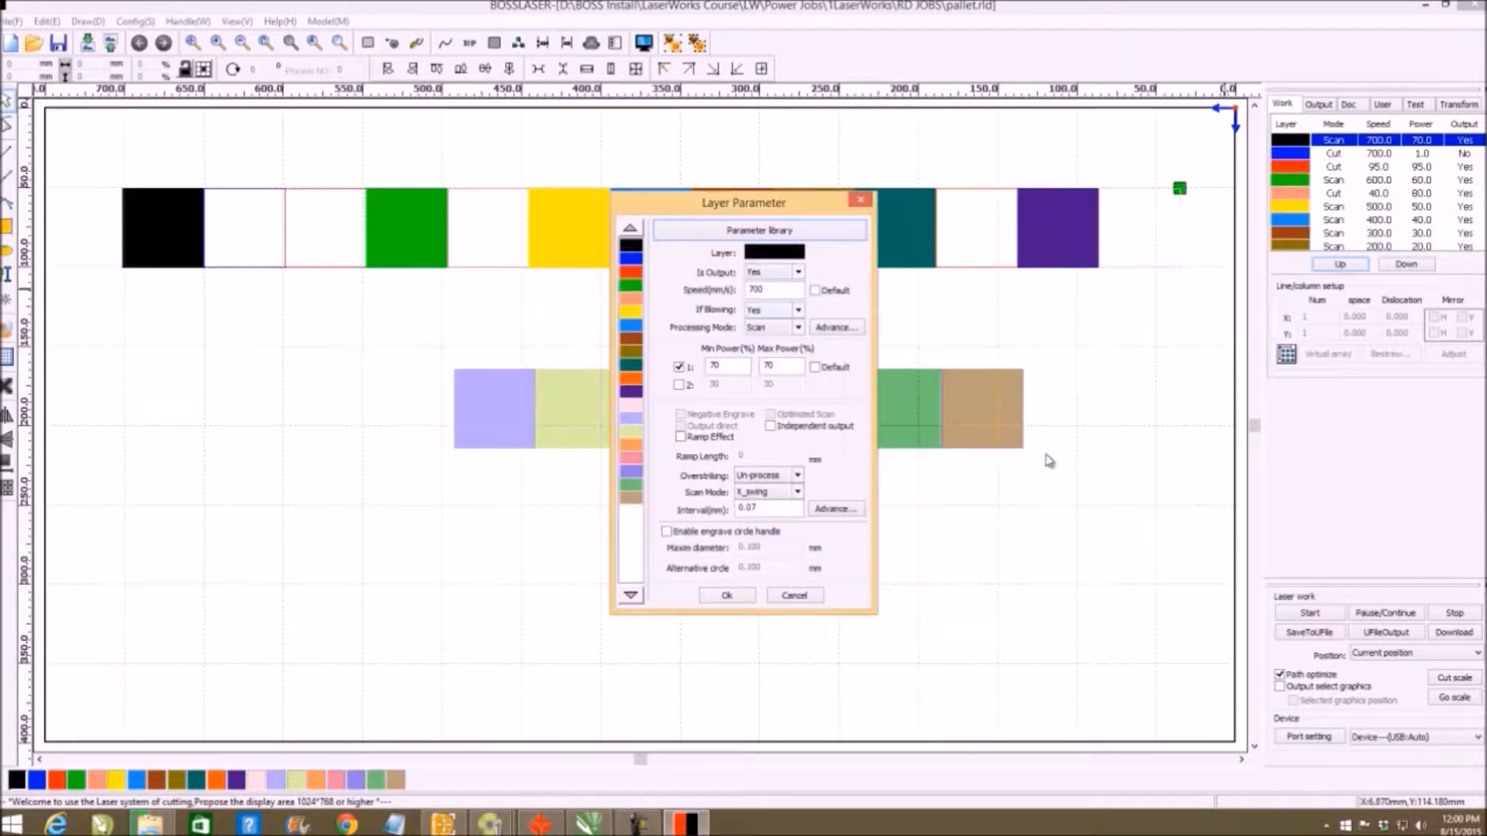
pyautogui.click(727, 596)
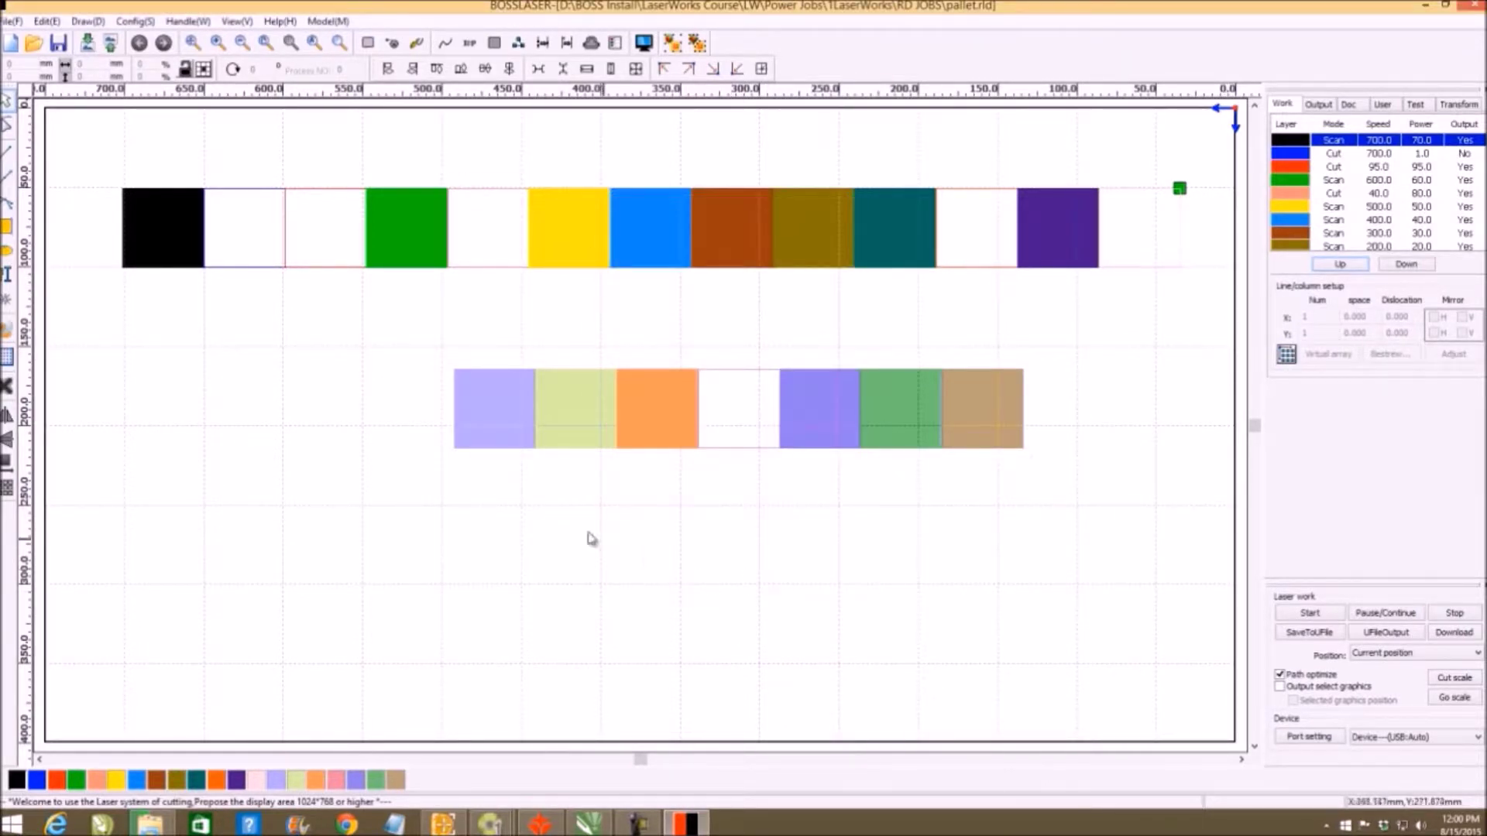
# - Start a new blank drawing and insert a text object reading BOSS on the first line and LASER on the second, replacing the listed numbers
pyautogui.click(10, 22)
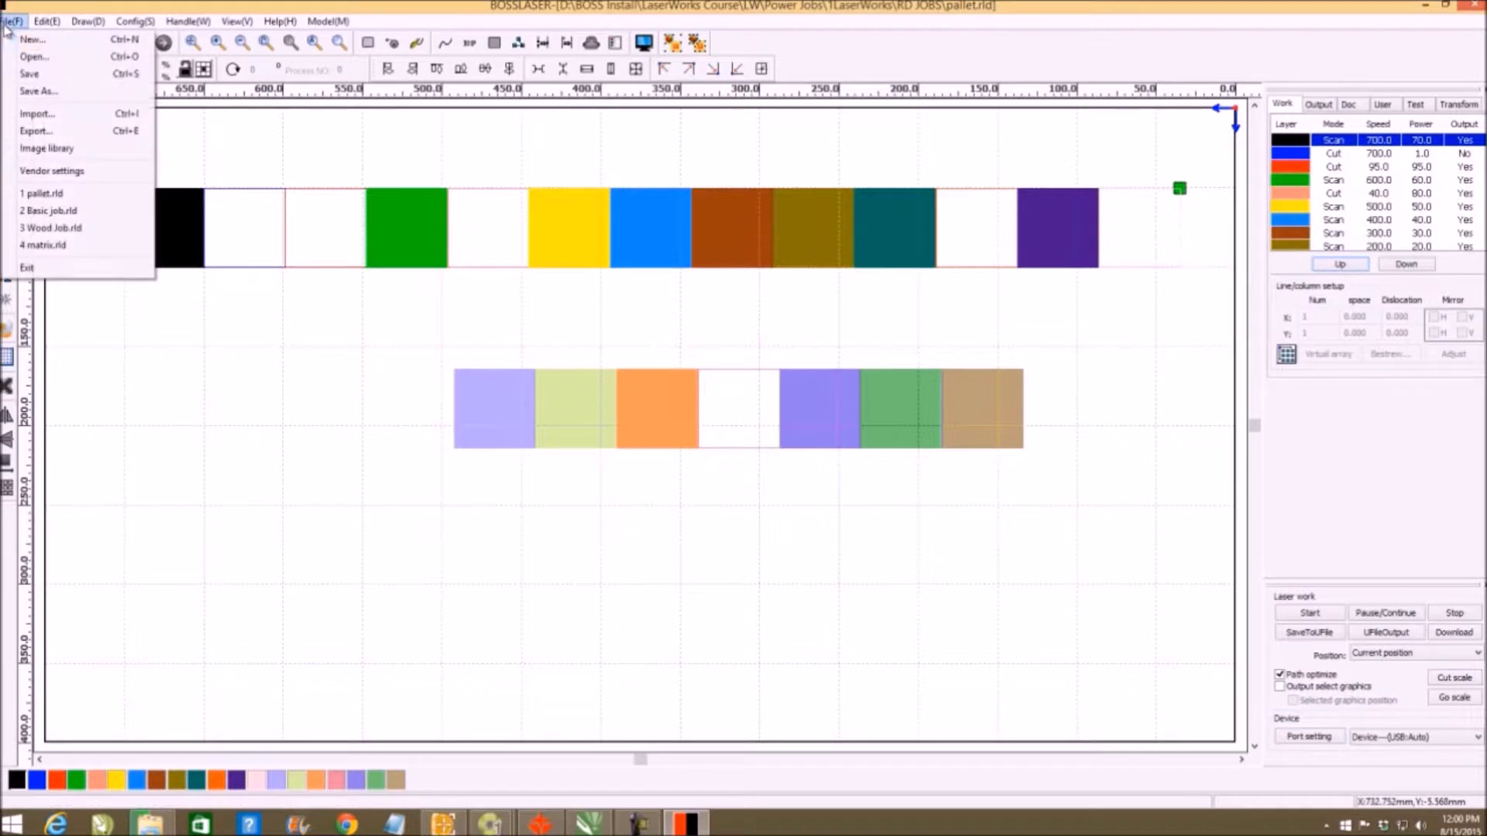
pyautogui.click(34, 39)
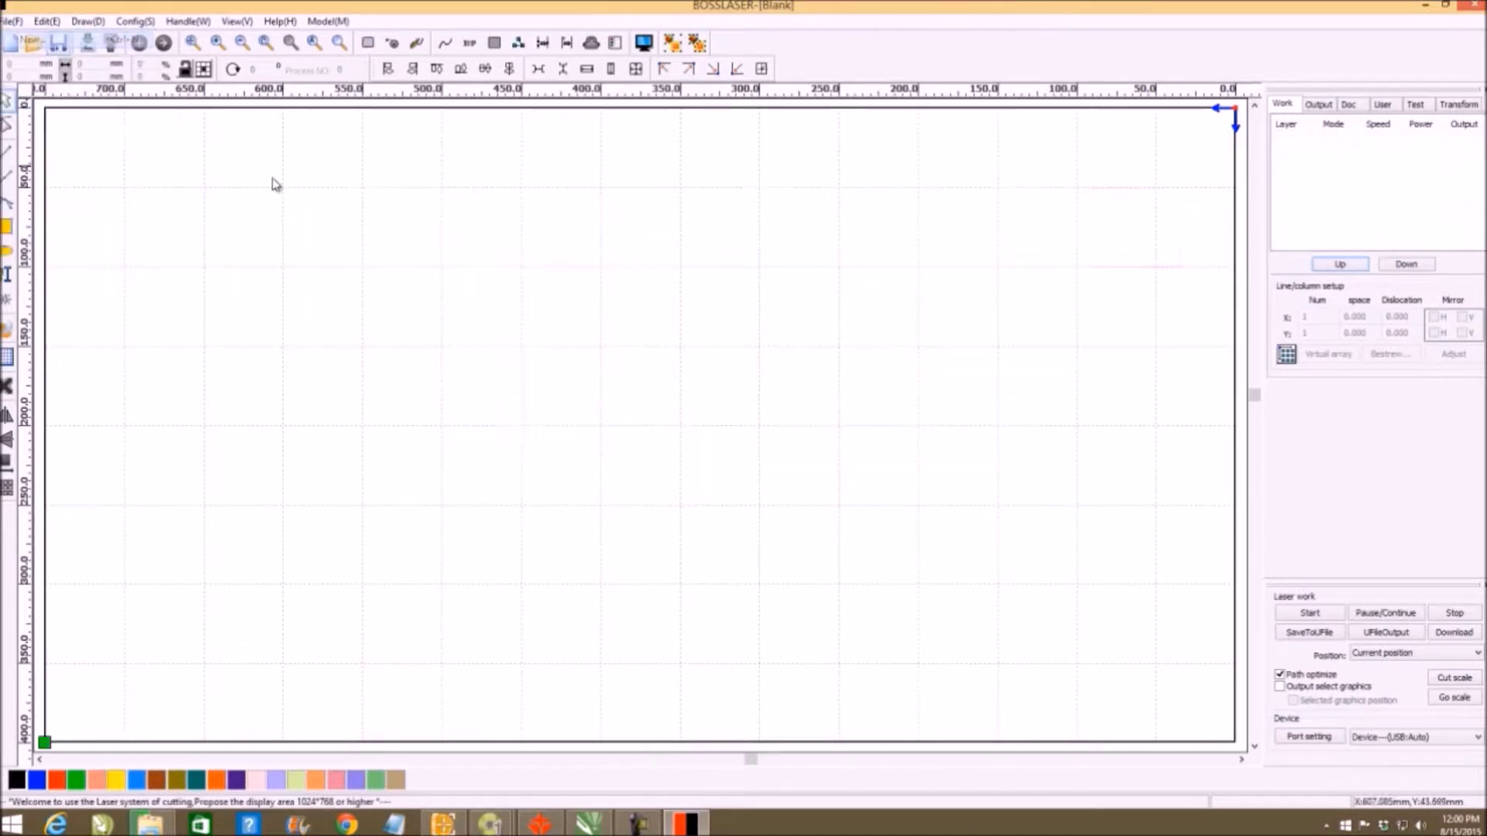
pyautogui.click(8, 276)
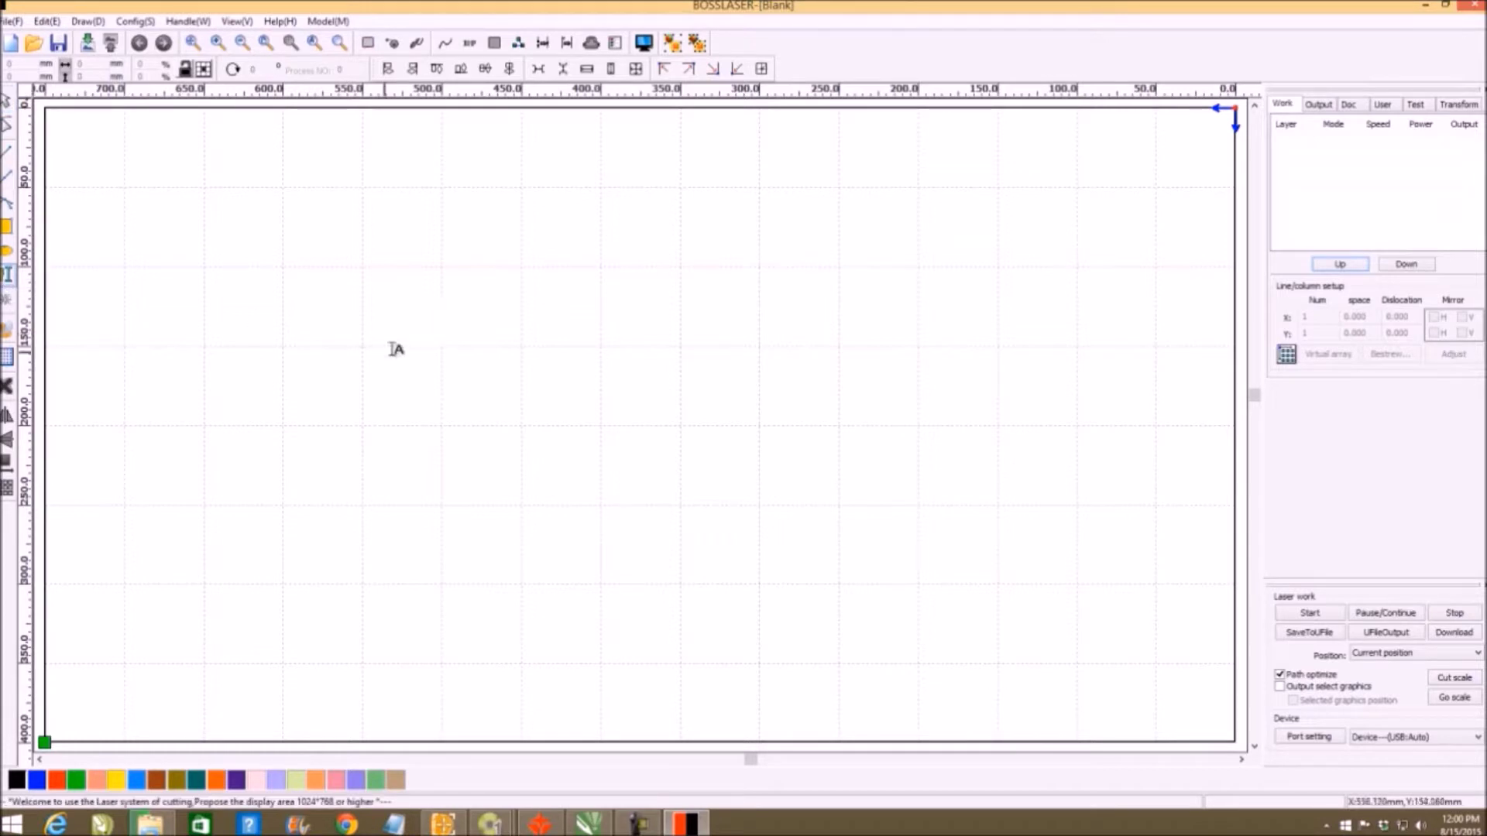
pyautogui.click(446, 360)
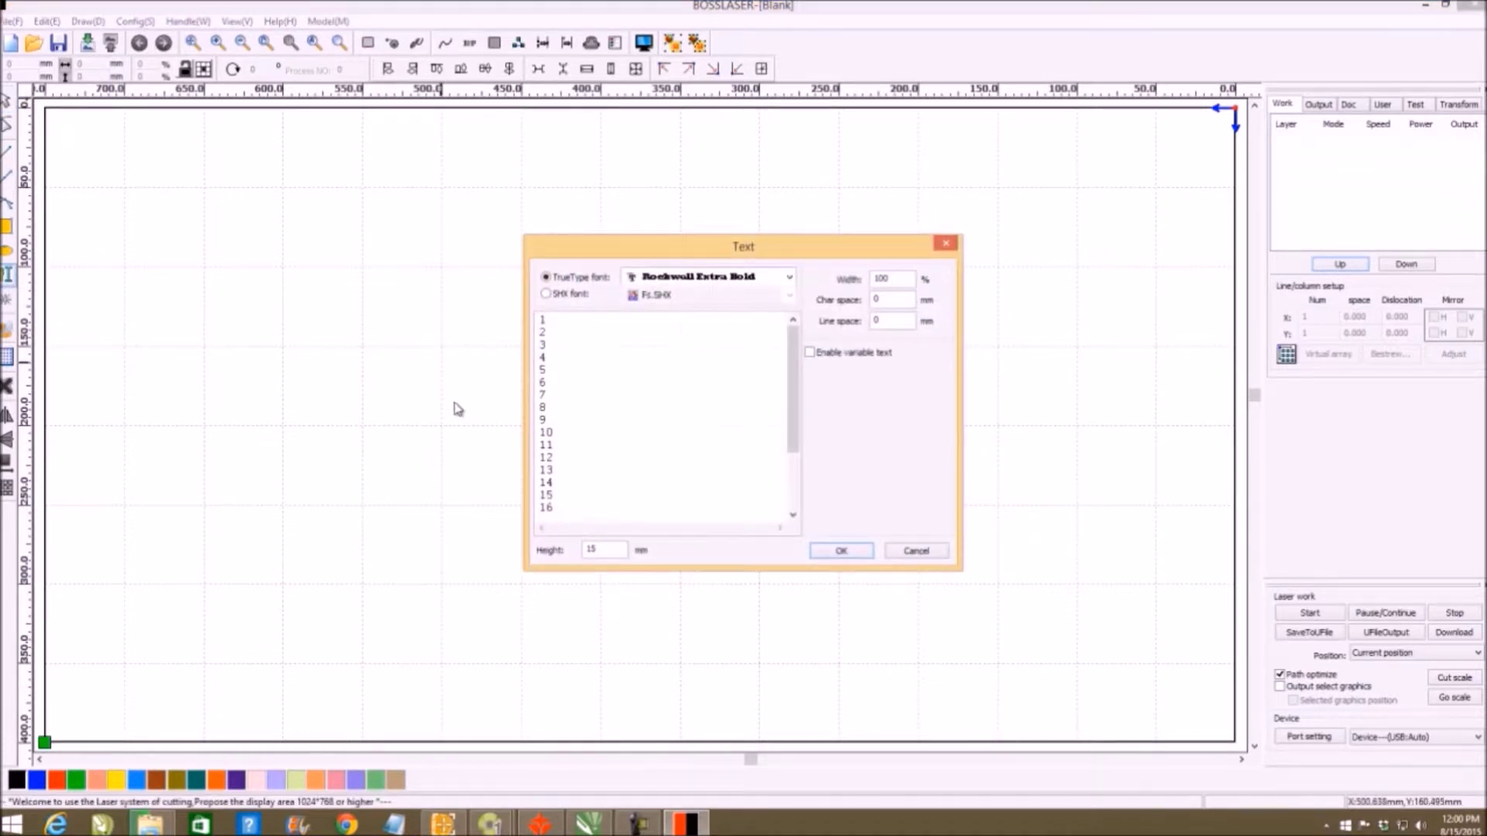
pyautogui.moveTo(541, 320); pyautogui.dragTo(563, 516)
pyautogui.press('Delete')
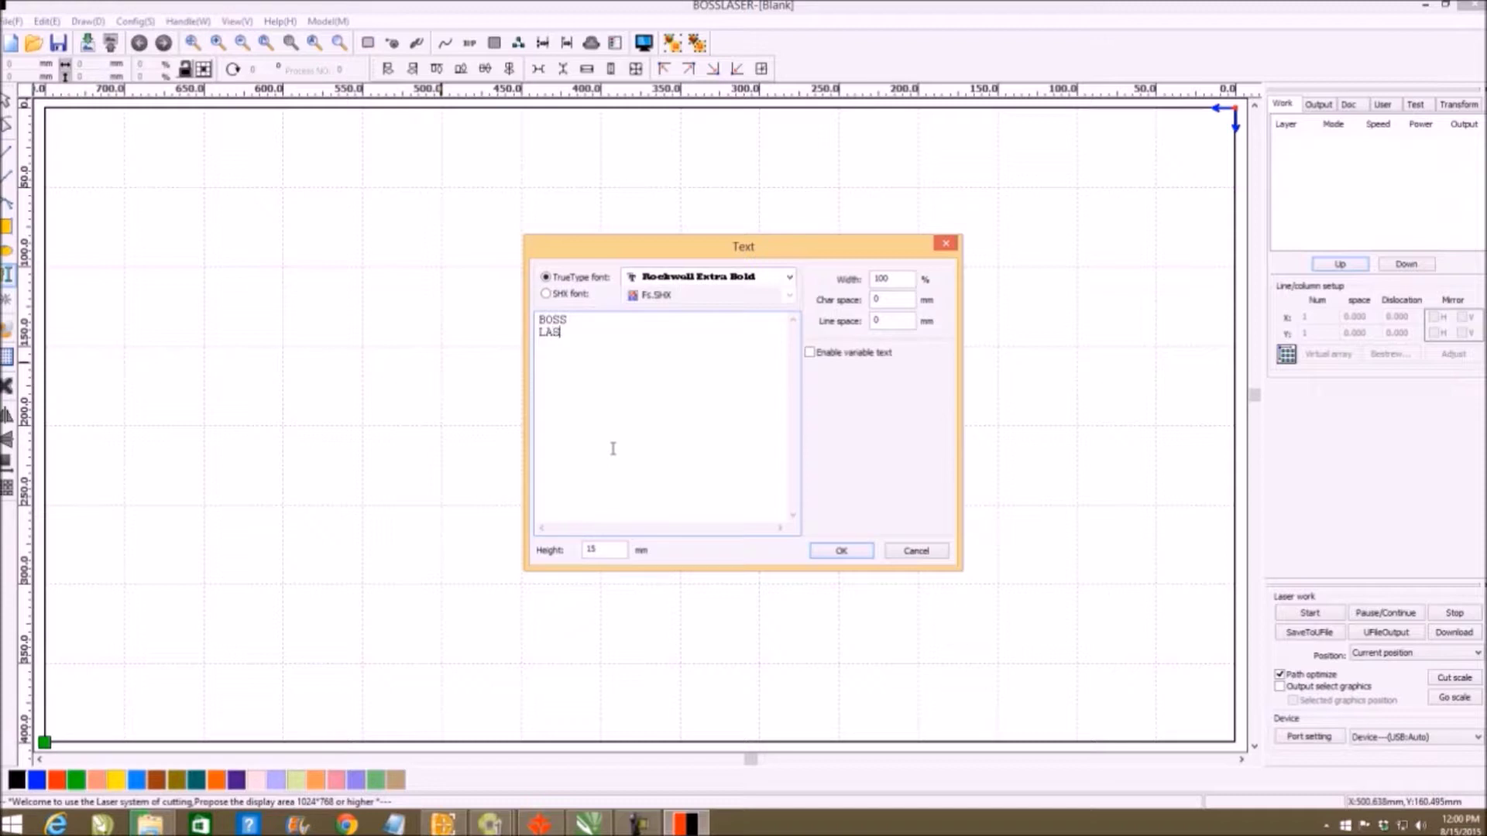
# - Set the text height to 60 mm with the Rockwell Extra Bold TrueType font, and center the placed text in the work area
pyautogui.moveTo(606, 549); pyautogui.dragTo(512, 548)
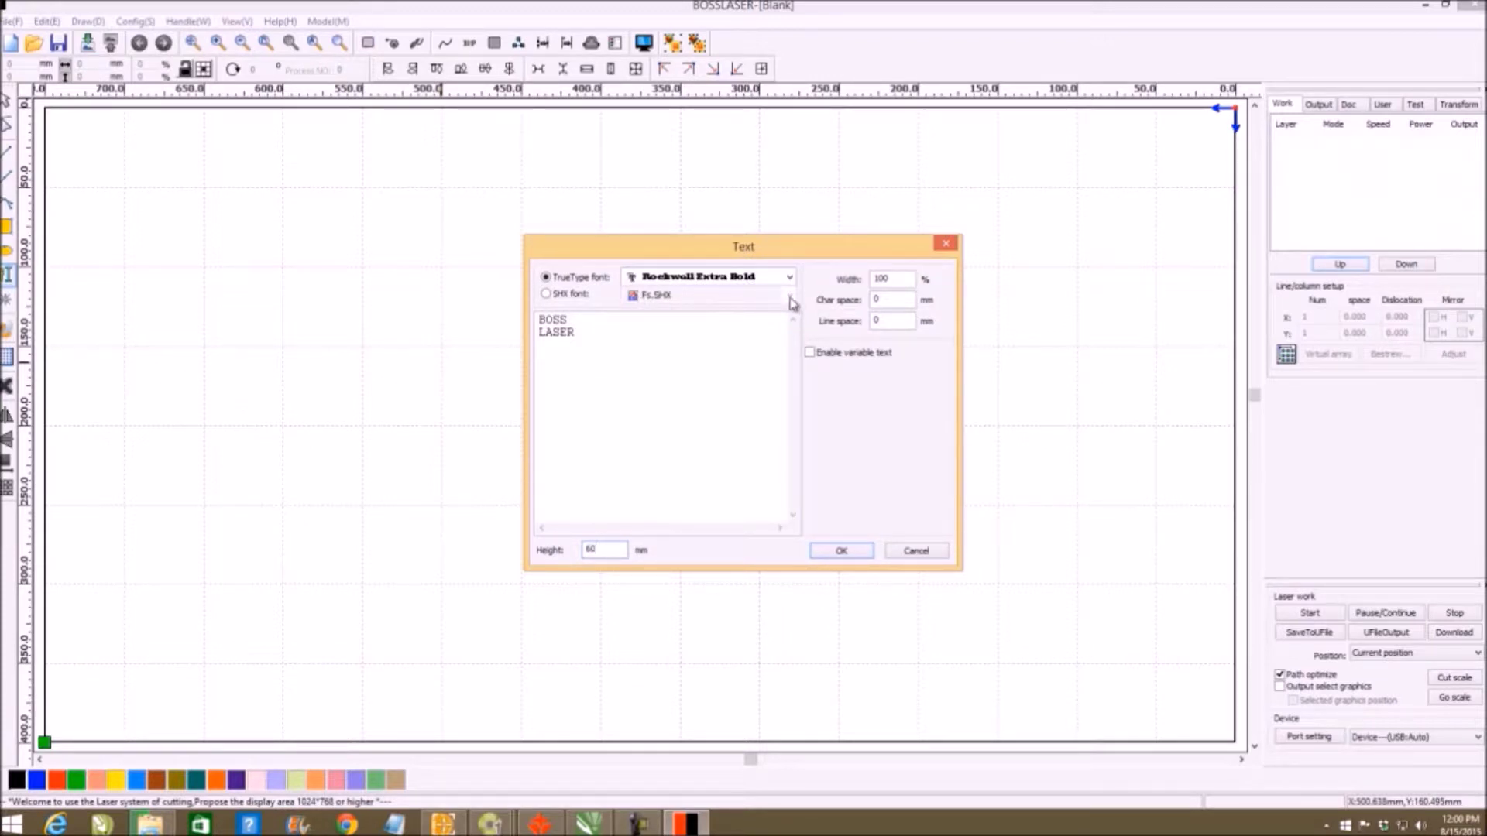
pyautogui.click(546, 295)
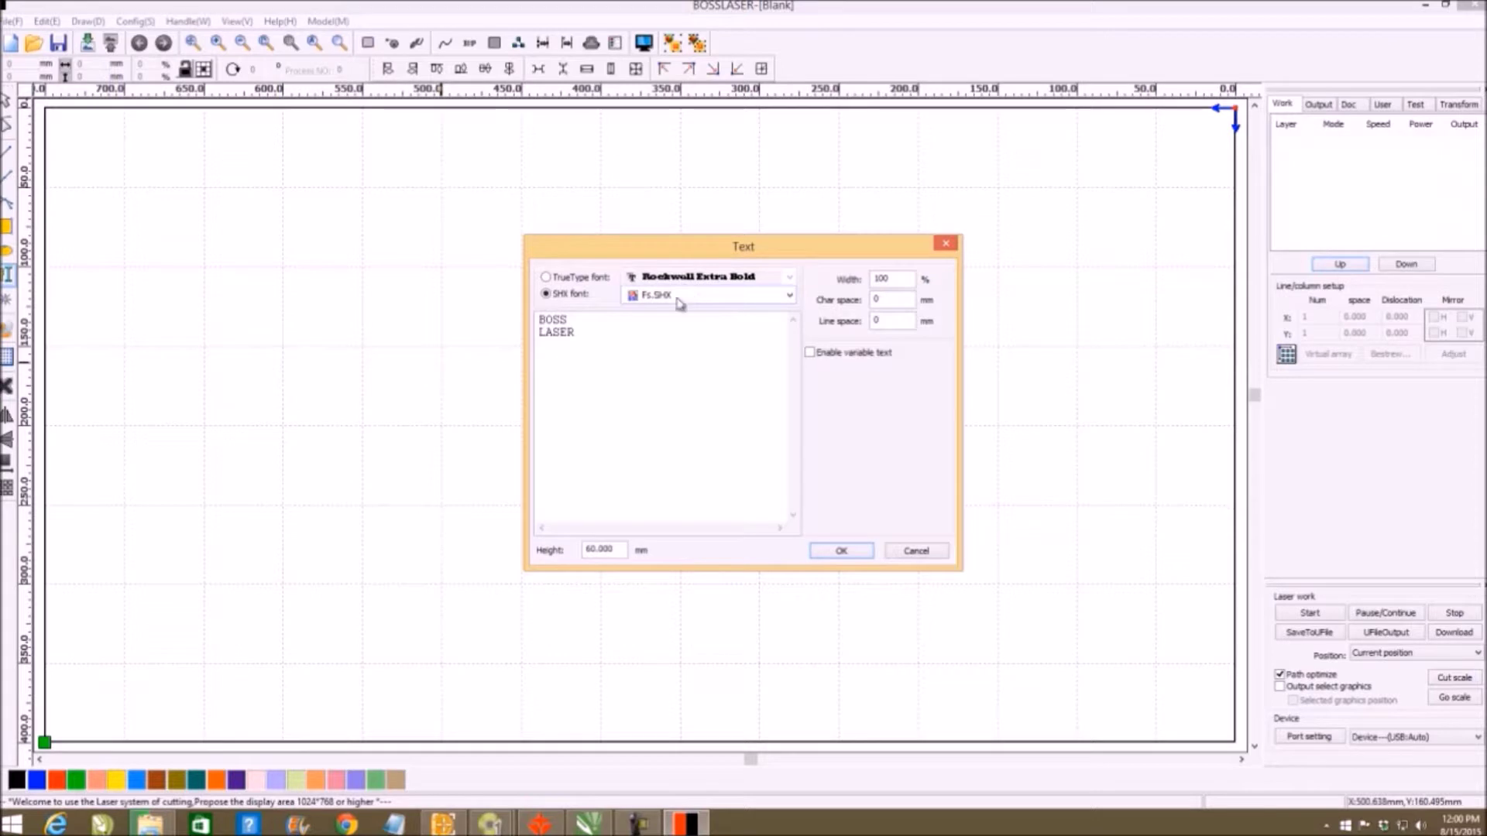
pyautogui.click(546, 277)
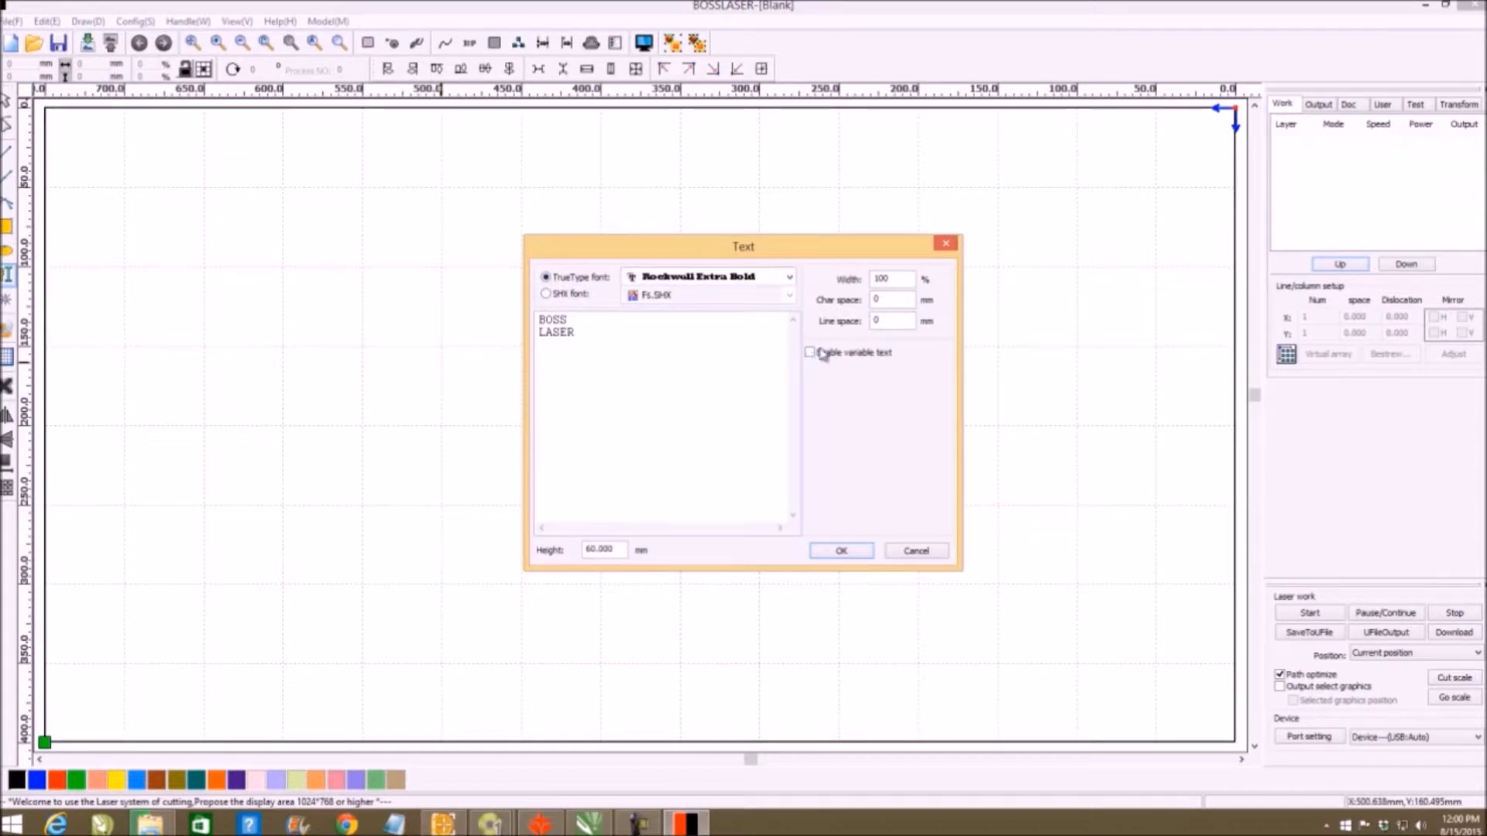
pyautogui.click(841, 551)
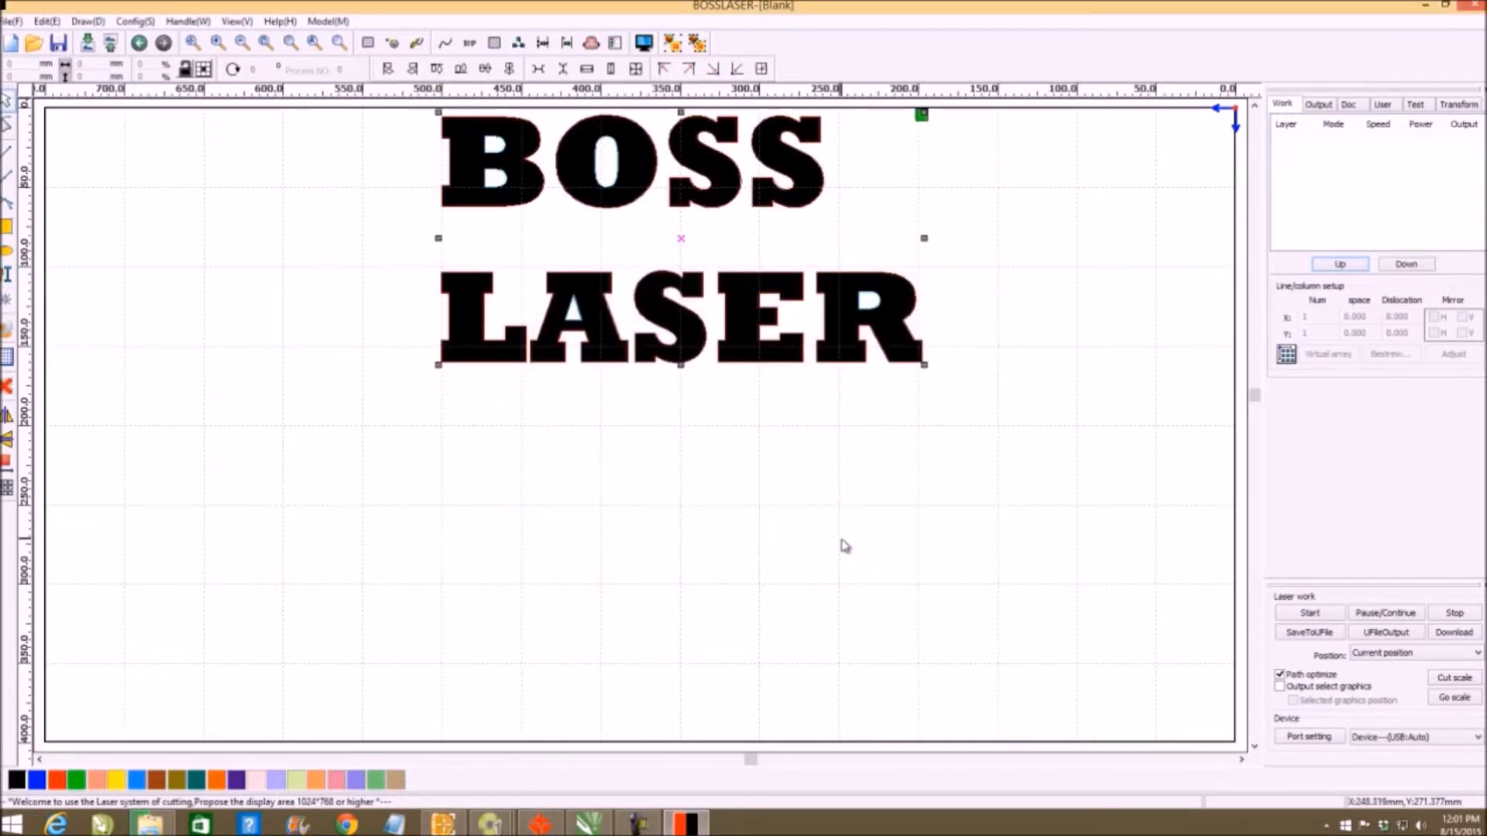
pyautogui.click(8, 463)
pyautogui.click(231, 386)
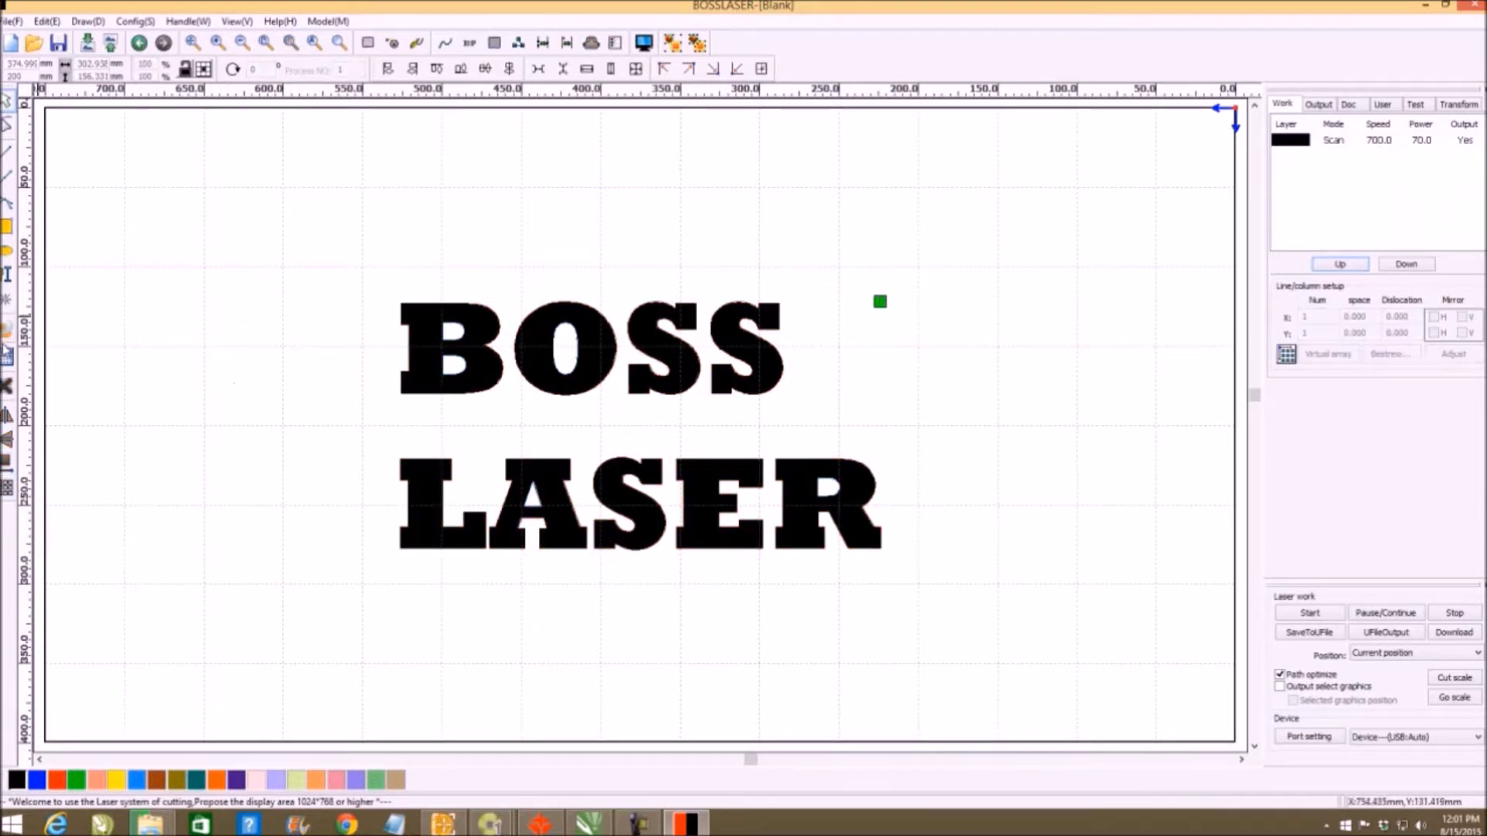
# - Draw a rectangle about 374 by 228 mm around the BOSS LASER text and assign it to the red layer
pyautogui.click(7, 226)
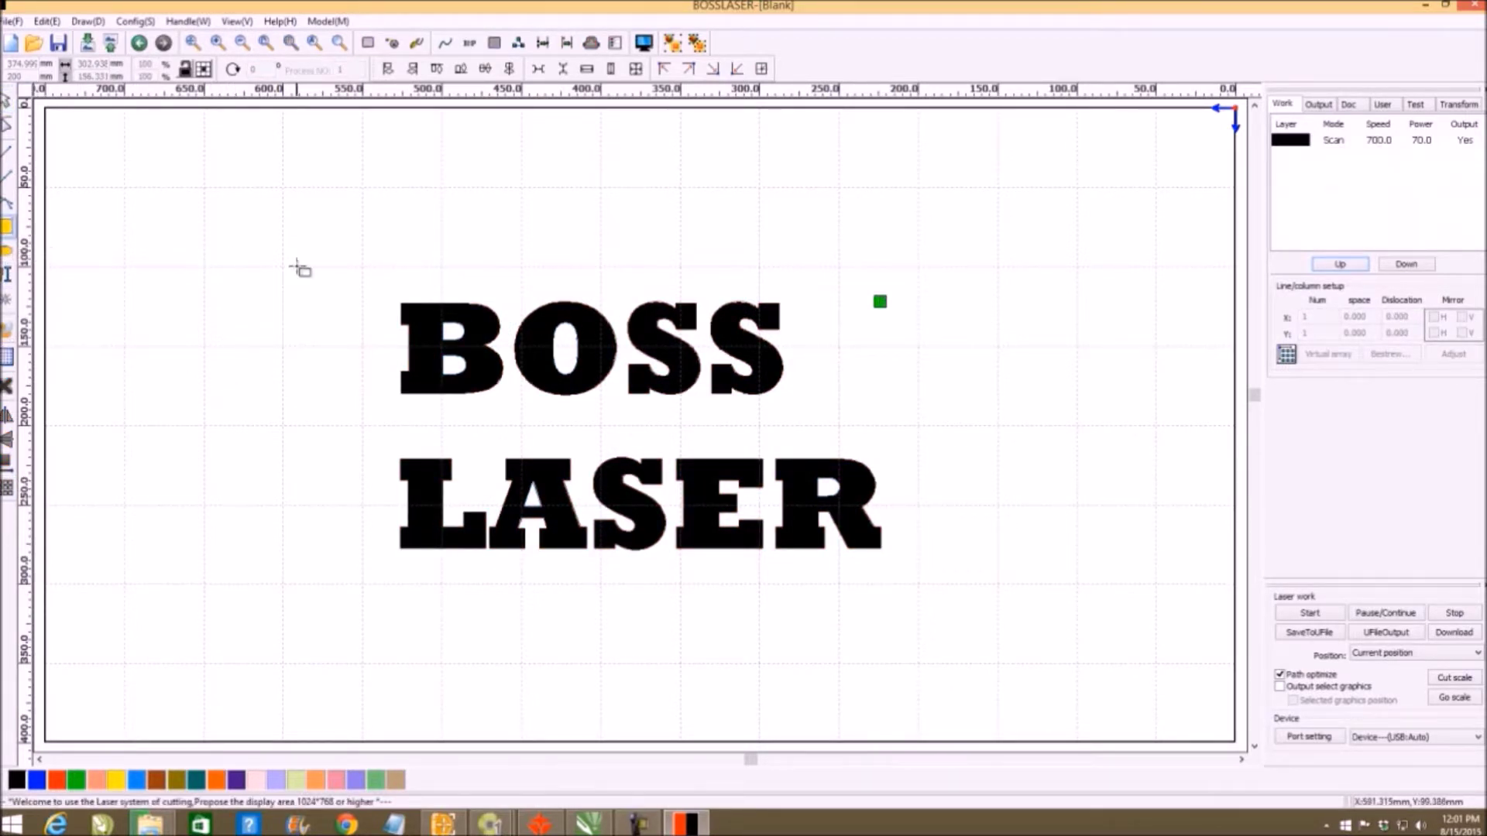
pyautogui.press('Escape')
pyautogui.click(7, 226)
pyautogui.moveTo(345, 246); pyautogui.dragTo(937, 608)
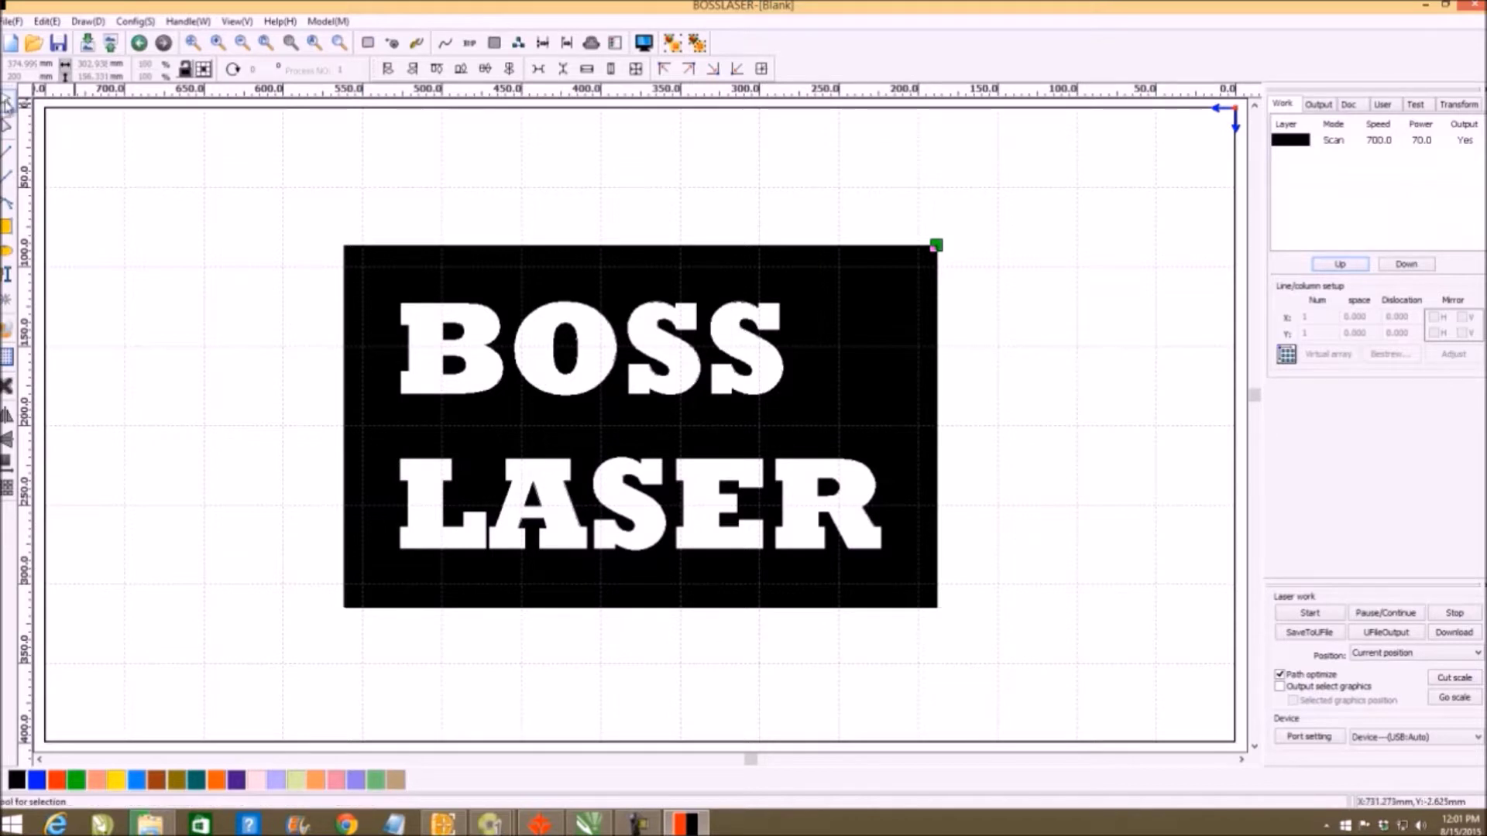
pyautogui.click(408, 249)
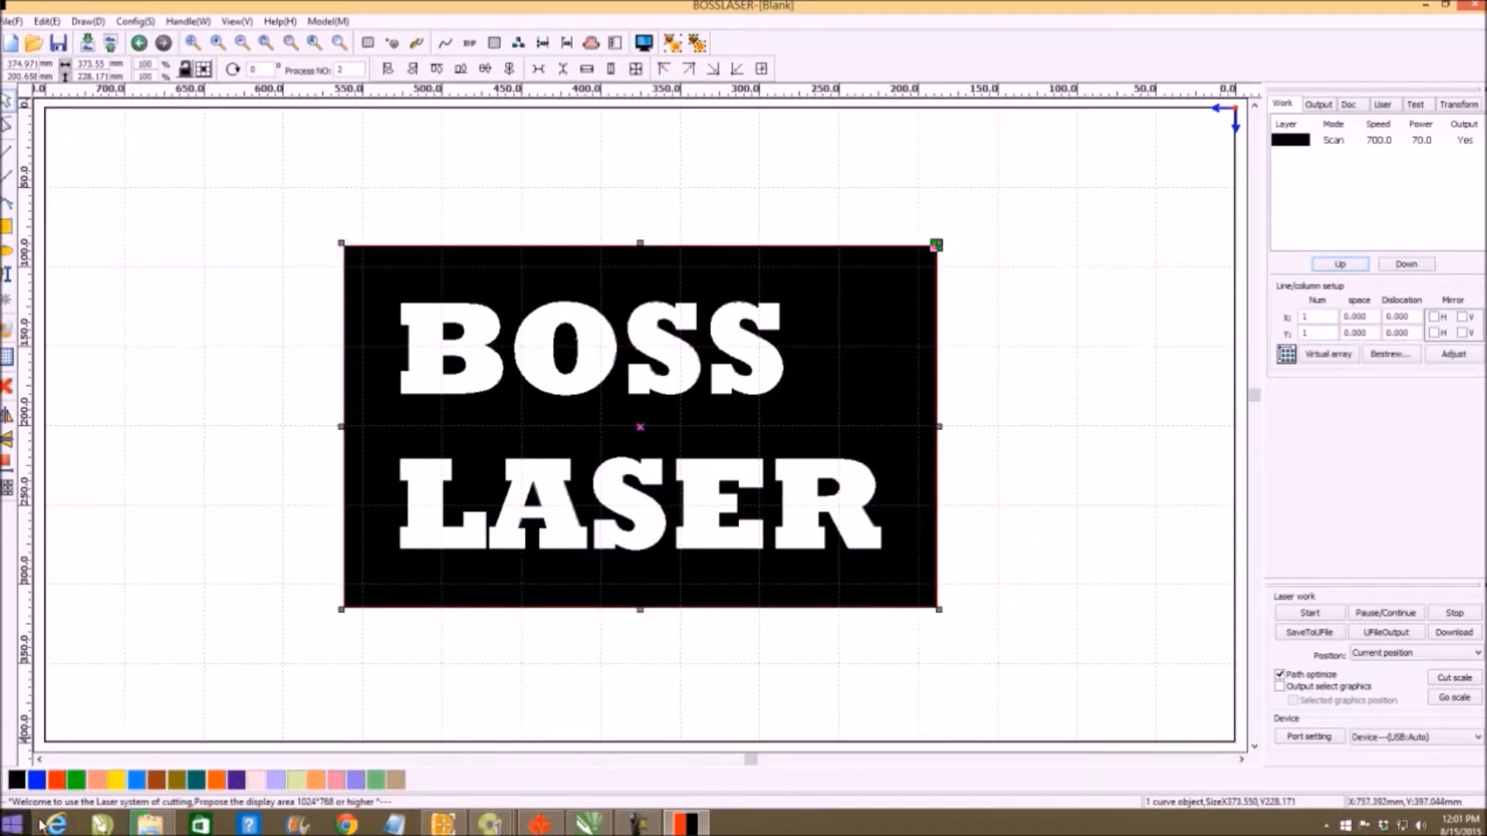
pyautogui.click(57, 781)
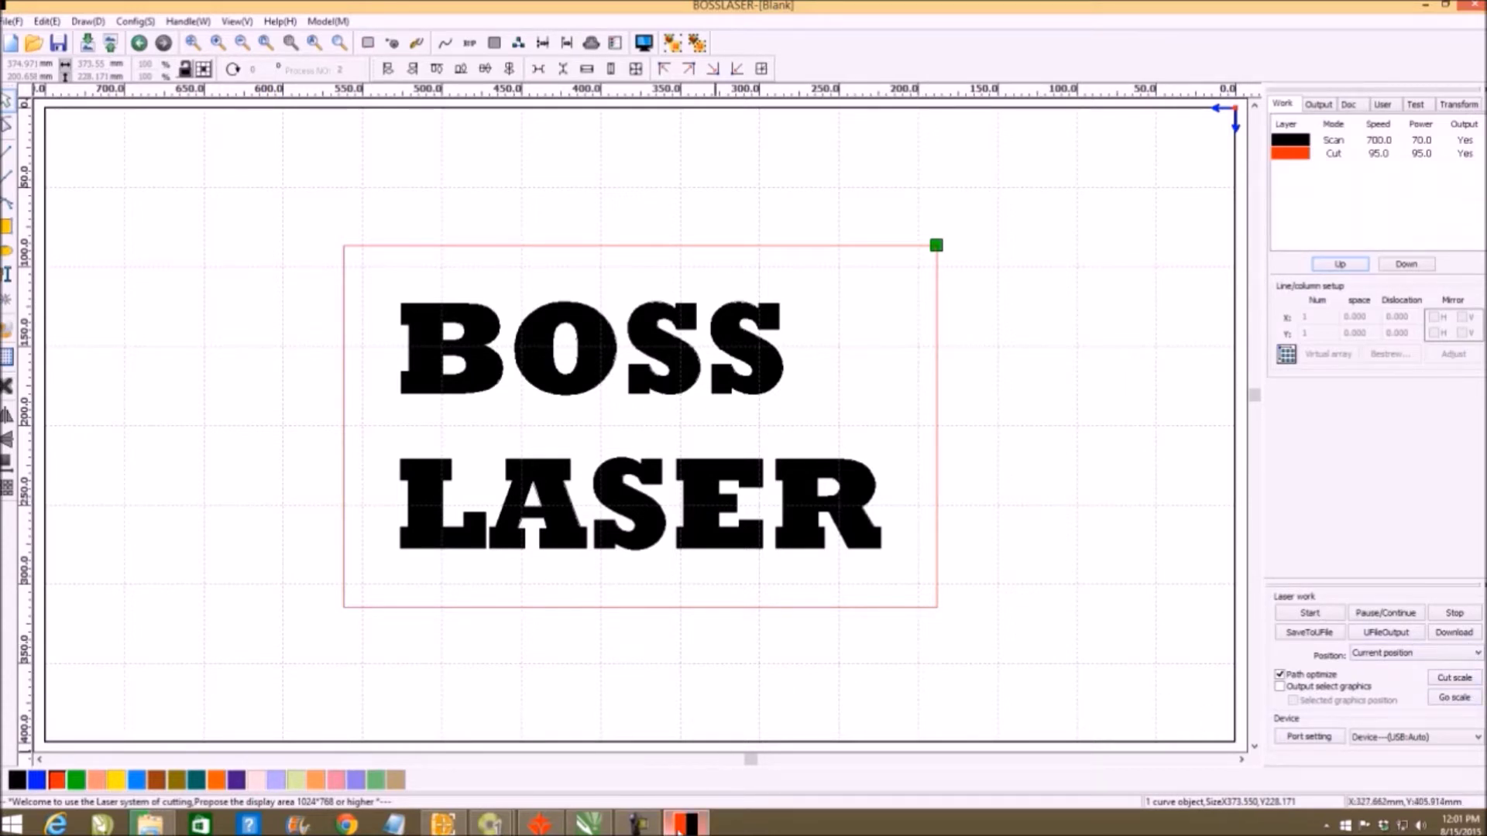
# - Switch to the Laserworks Manual in CorelDRAW to review the first-job page, and return to the text job in LaserWorks
pyautogui.click(591, 824)
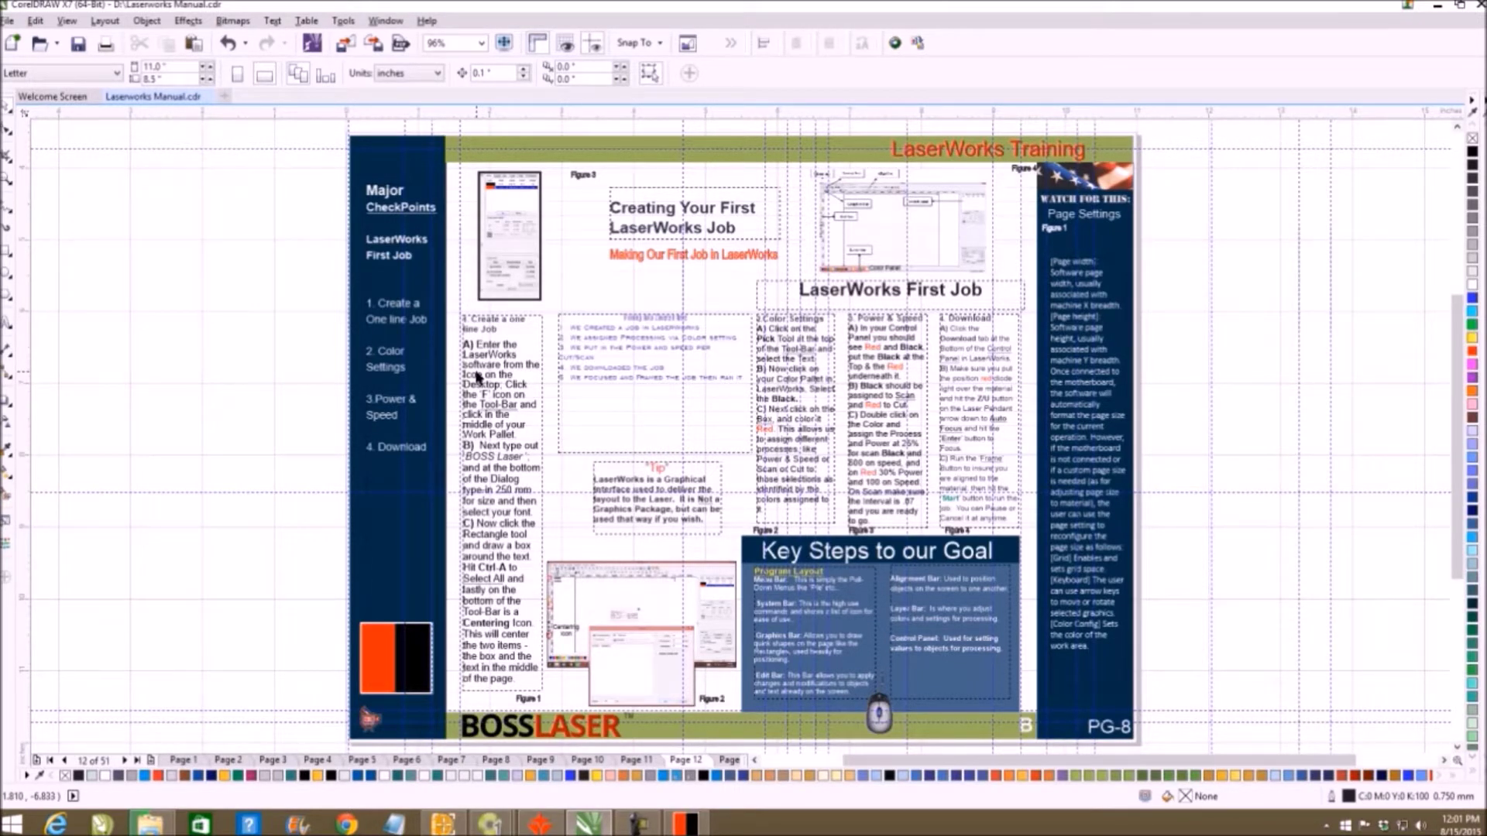
pyautogui.click(685, 824)
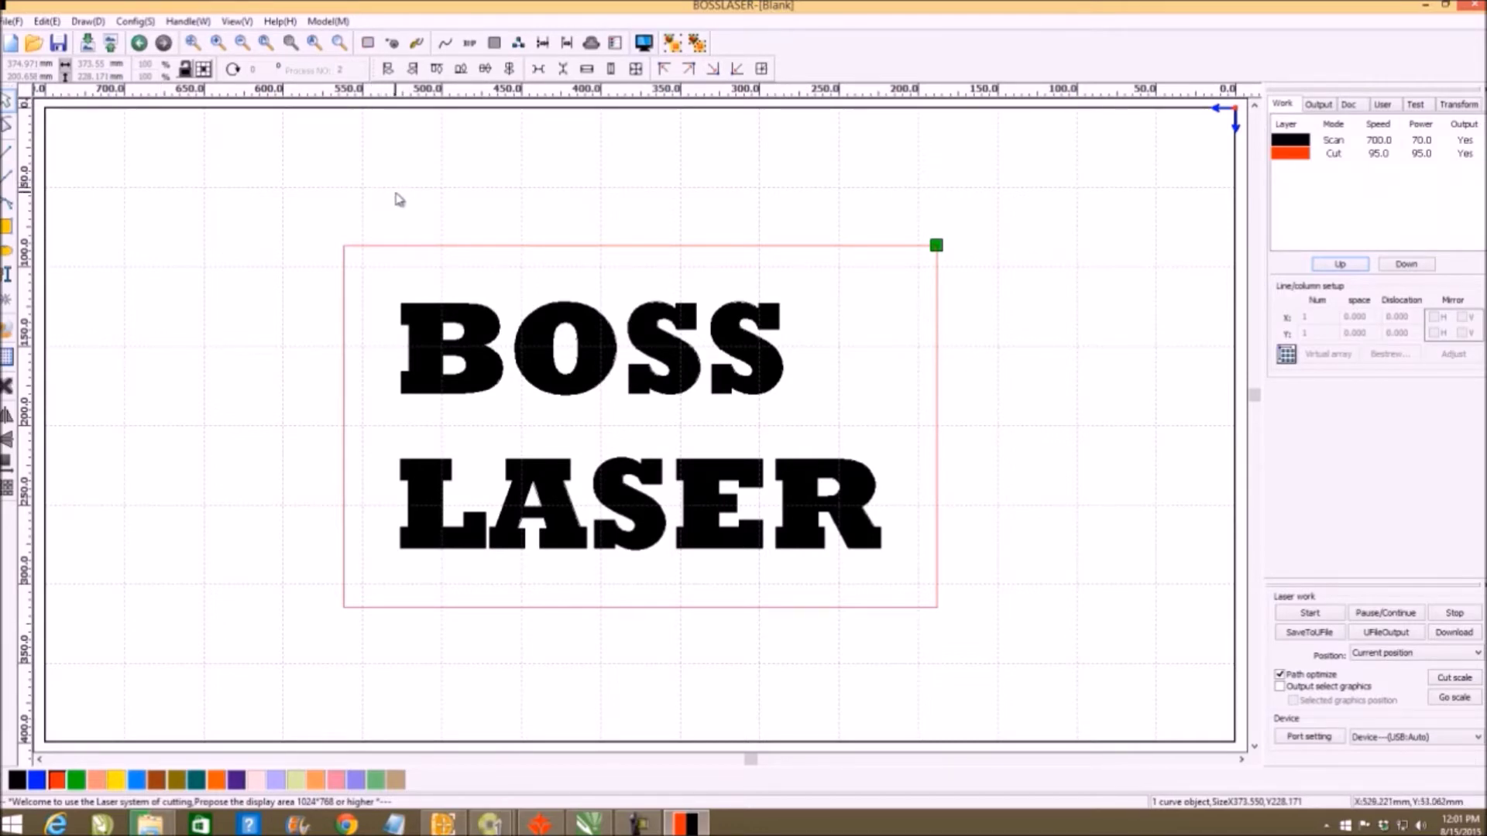
pyautogui.click(1430, 7)
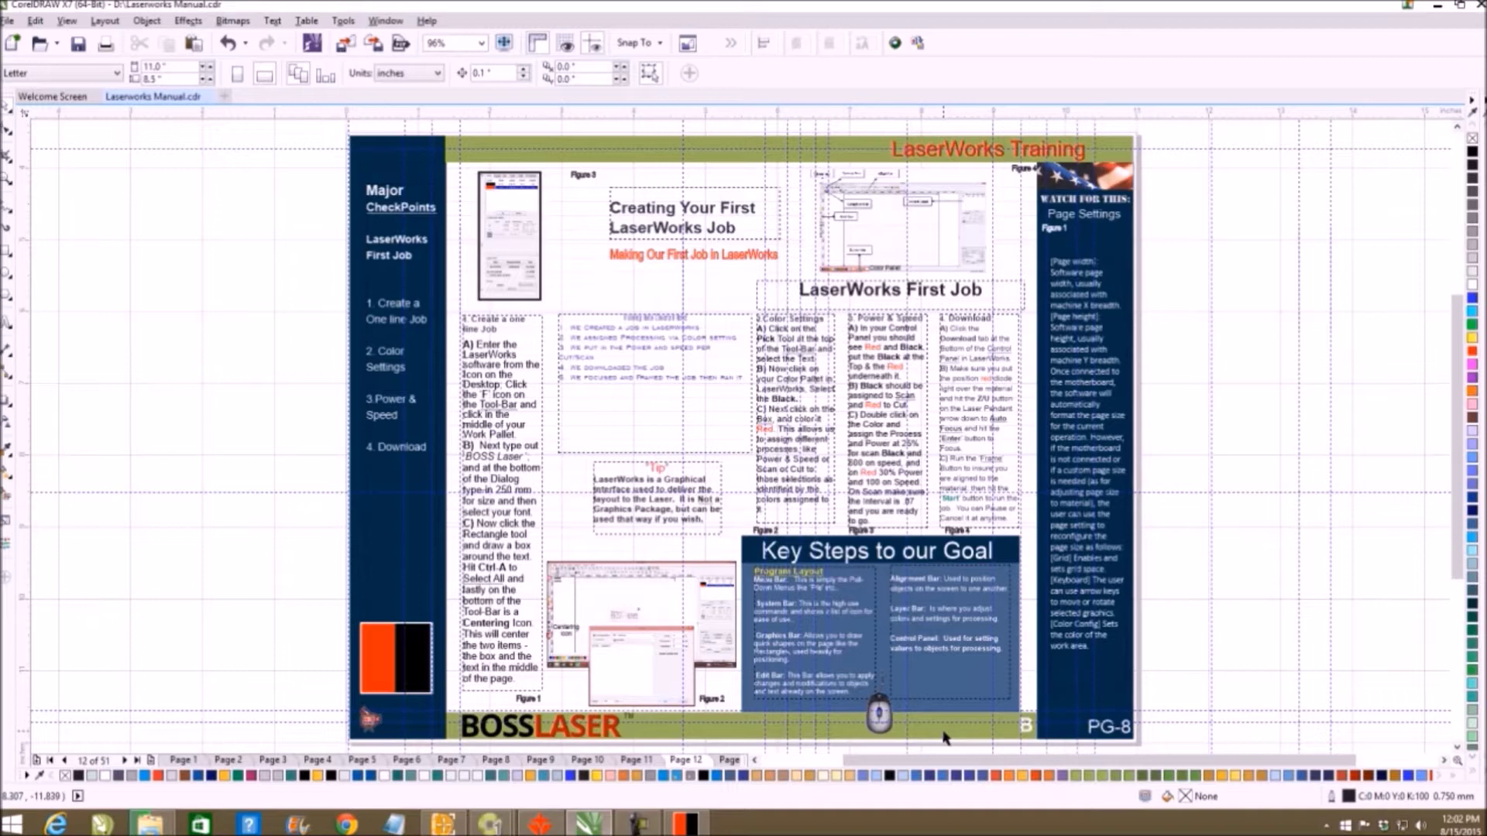
pyautogui.click(686, 824)
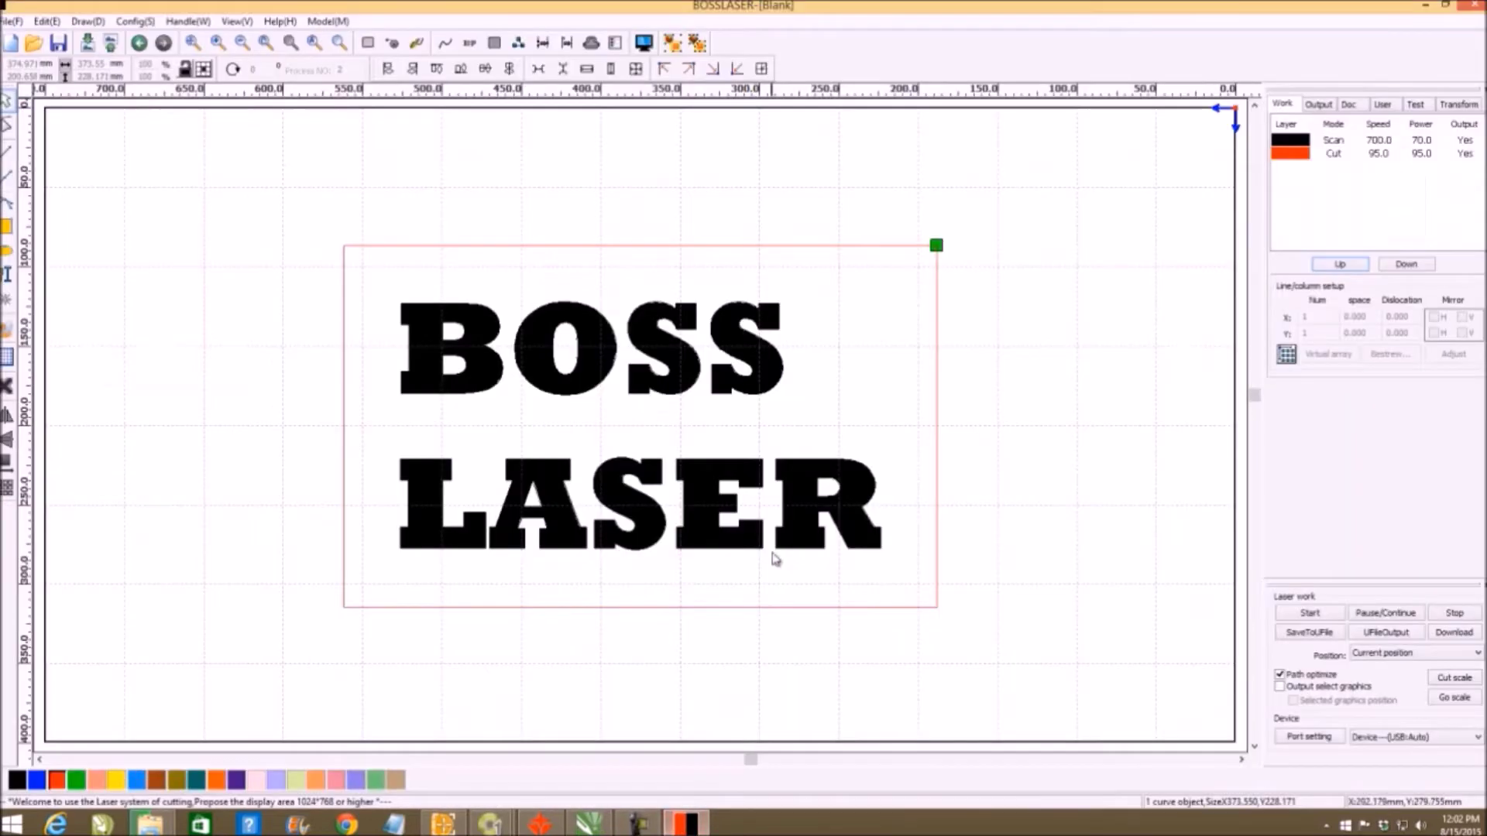